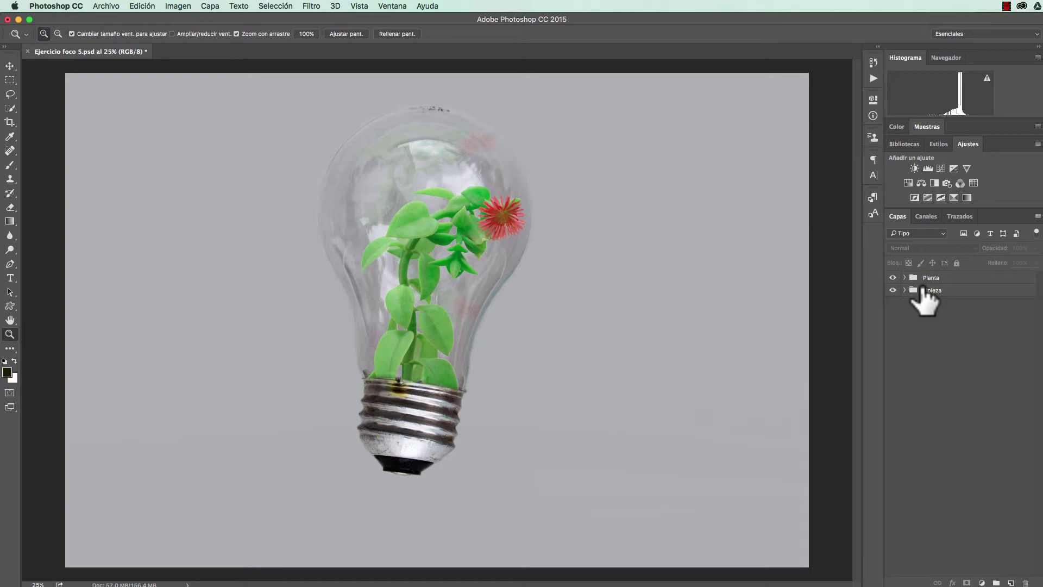
Step: With the Planta group selected, stamp all visible layers into a new merged layer, Capa 10
click(946, 278)
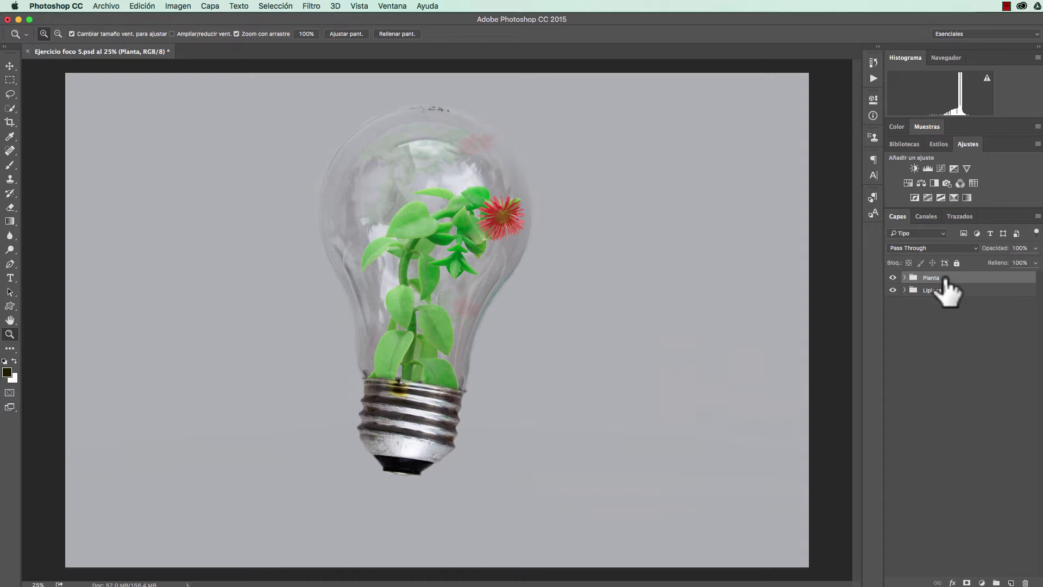
key(ctrl+alt+shift+e)
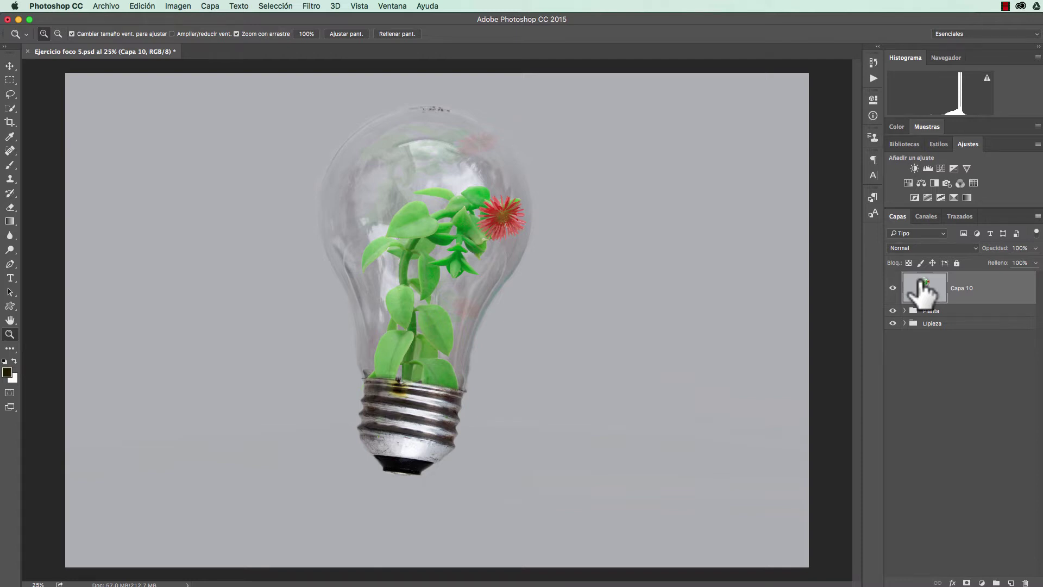
Step: Add a Black & White adjustment layer in Luz suave blend mode and toggle it to compare
click(919, 340)
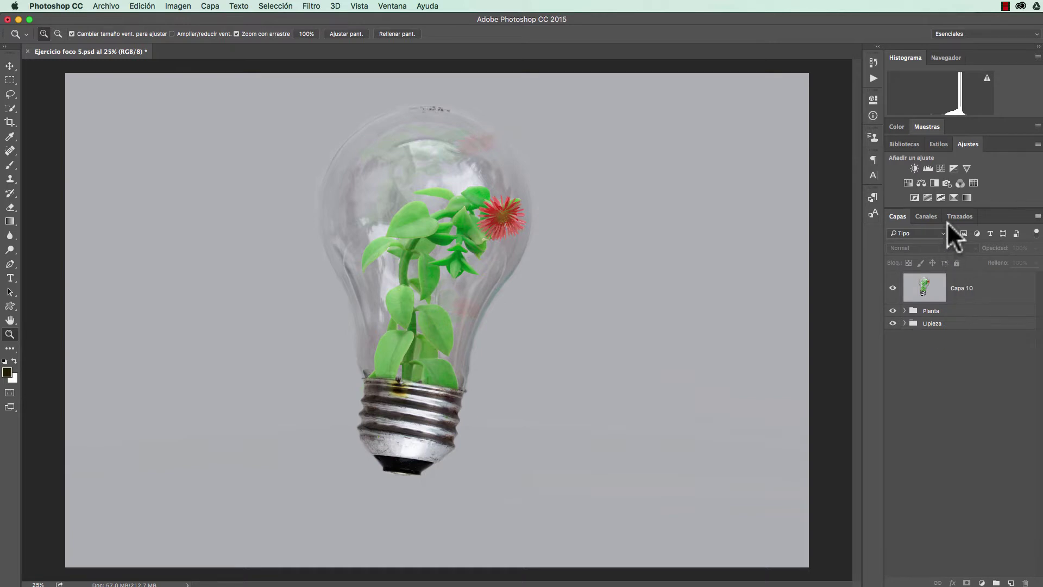
click(933, 183)
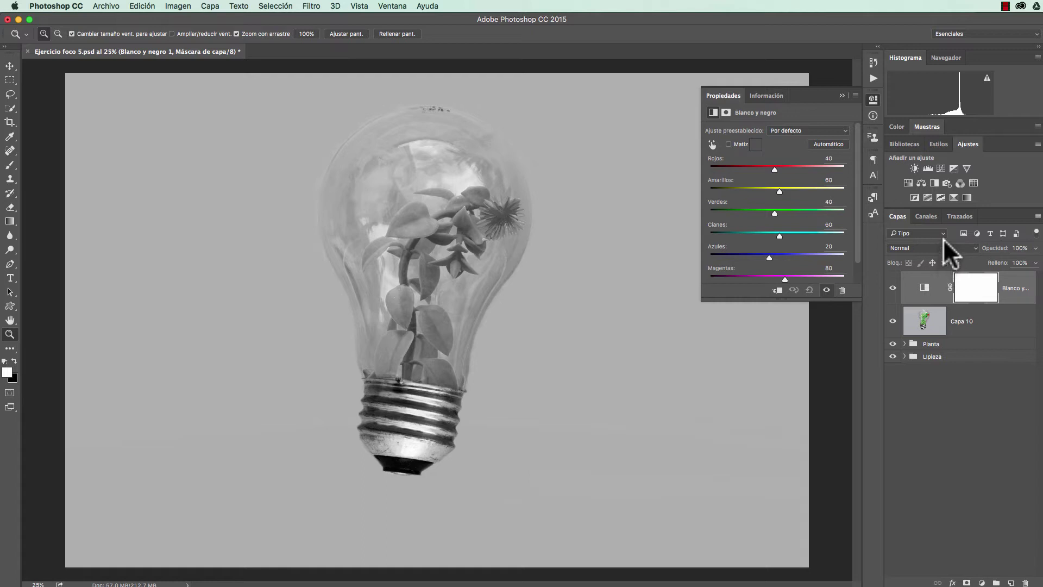
click(967, 246)
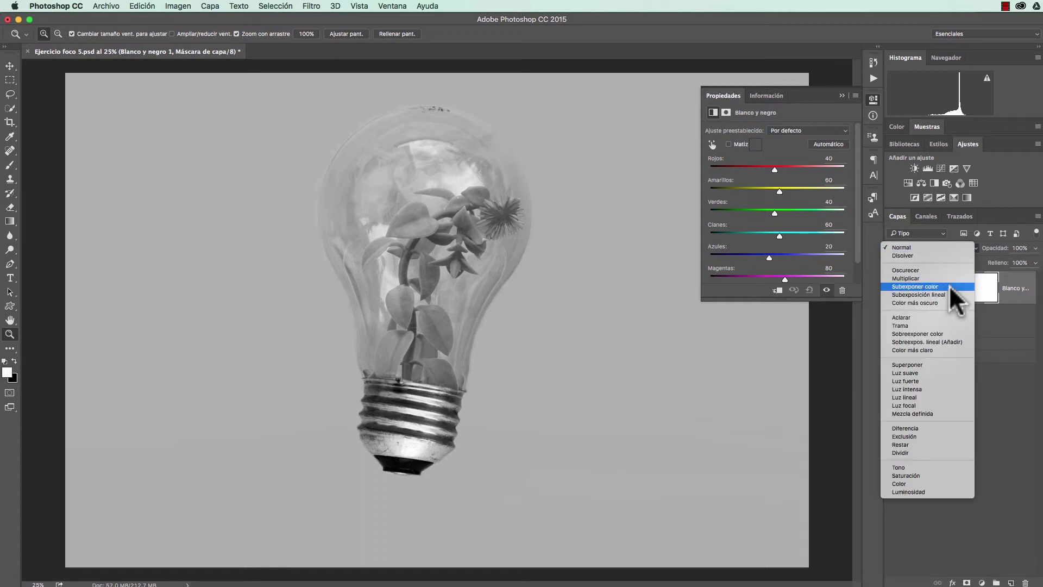
click(927, 368)
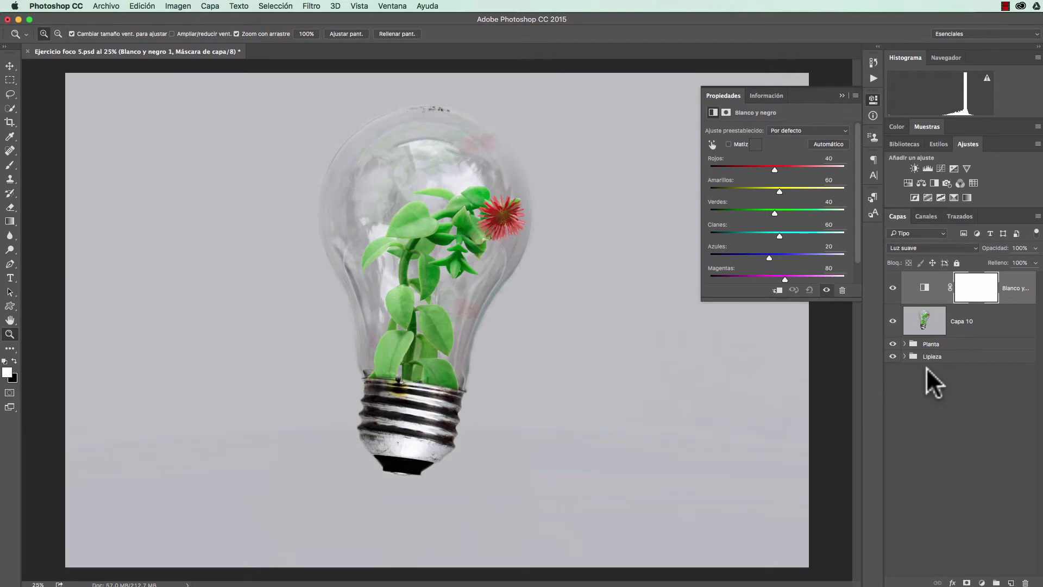
click(893, 288)
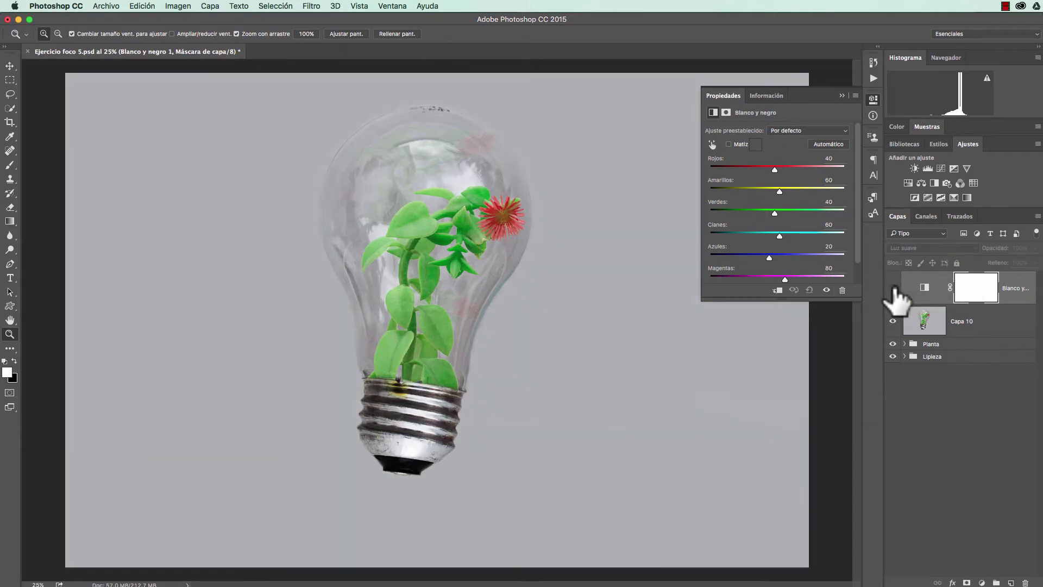
click(893, 288)
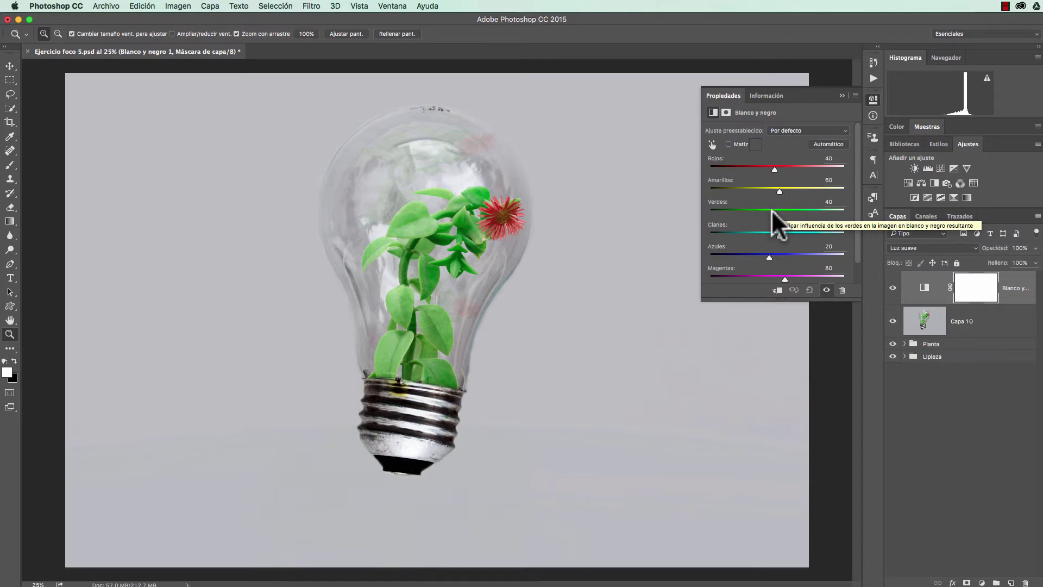
Step: Lower Verdes to darken the plant, set Amarillos to 45, and adjust Rojos
drag(773, 211, 814, 212)
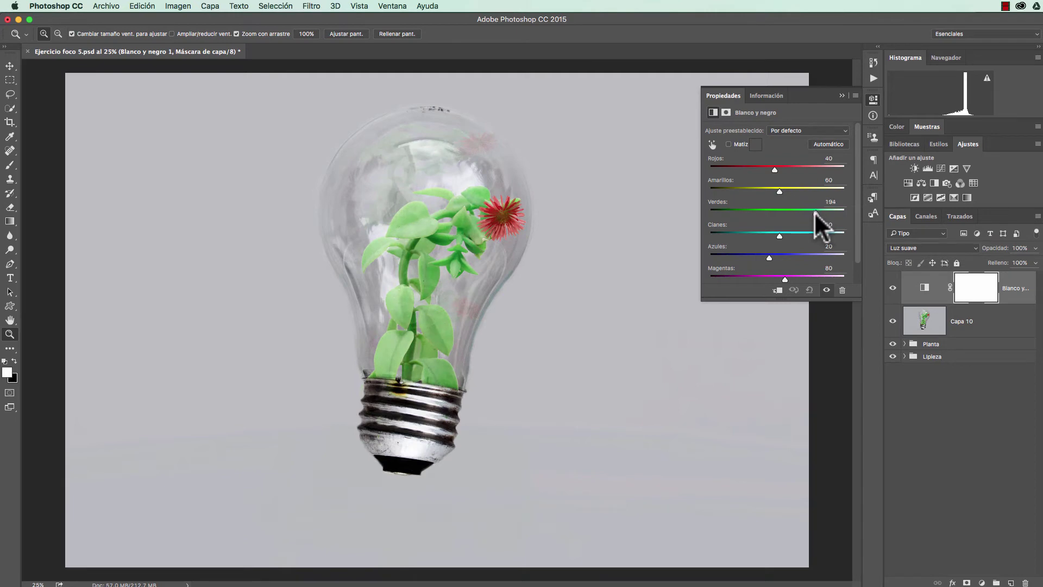
drag(813, 212, 786, 211)
mouse_move(783, 211)
mouse_down()
mouse_move(750, 209)
mouse_move(761, 204)
mouse_up()
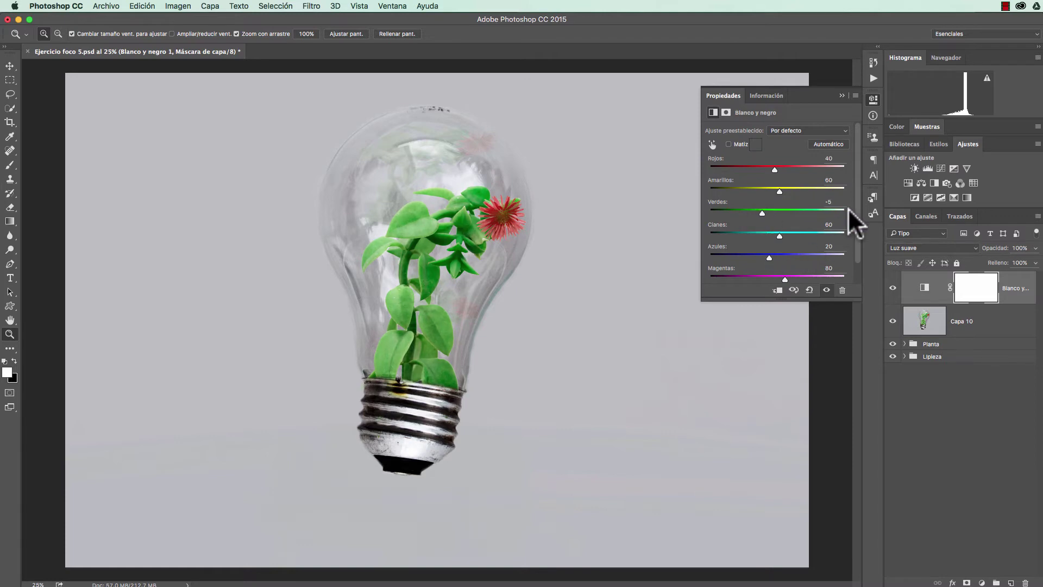
mouse_move(776, 187)
mouse_down()
mouse_move(762, 187)
mouse_move(784, 186)
mouse_up()
mouse_move(772, 165)
mouse_down()
mouse_move(761, 165)
mouse_move(781, 165)
mouse_move(725, 164)
mouse_move(791, 166)
mouse_up()
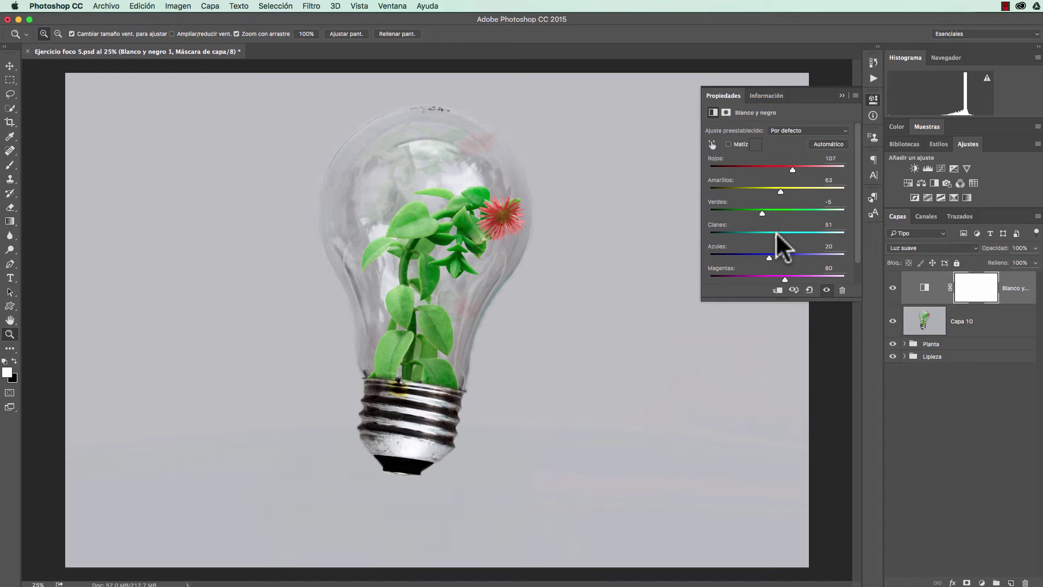
Step: Try and undo Cianes and Magentas changes, then close Properties and compare the layer on and off
mouse_move(776, 233)
mouse_down()
mouse_move(735, 233)
mouse_move(787, 232)
mouse_up()
key(ctrl+z)
mouse_move(784, 277)
mouse_down()
mouse_move(805, 277)
mouse_move(745, 272)
mouse_up()
key(ctrl+z)
click(843, 94)
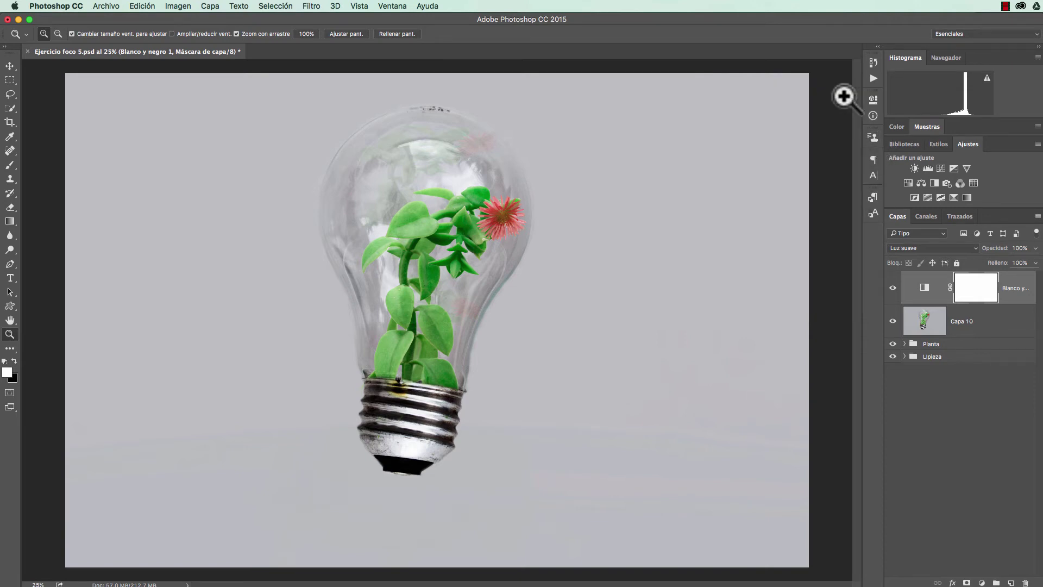
click(892, 288)
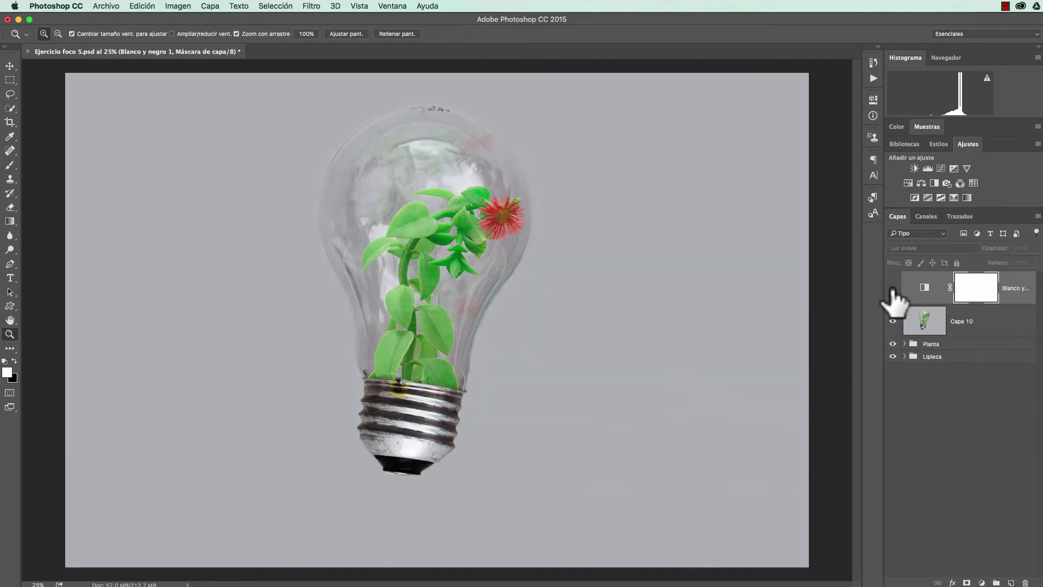
click(892, 288)
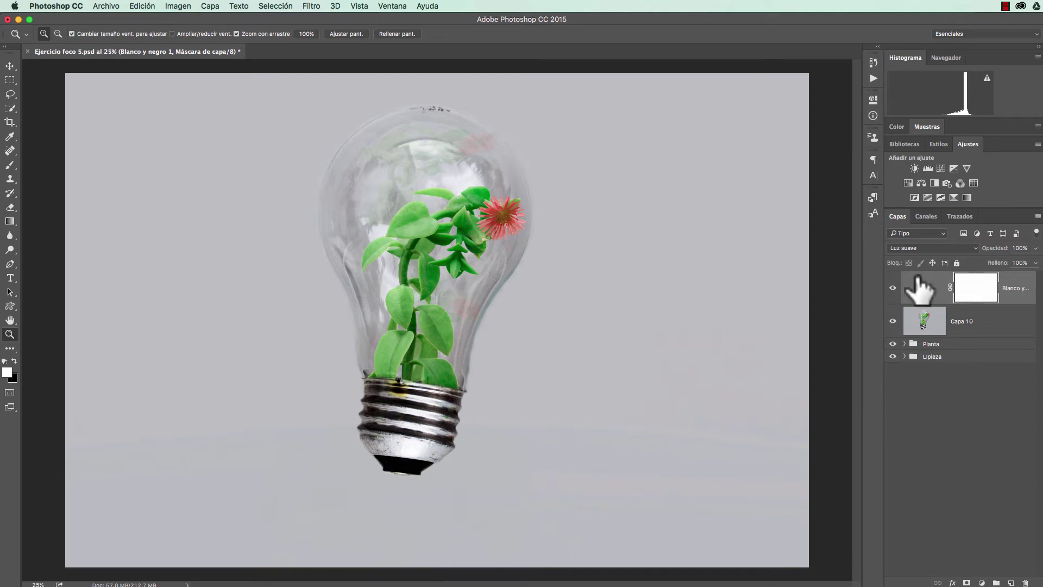
Step: Add a Curves adjustment layer and shape a gentle S-curve with darker shadows and brighter highlights
click(940, 168)
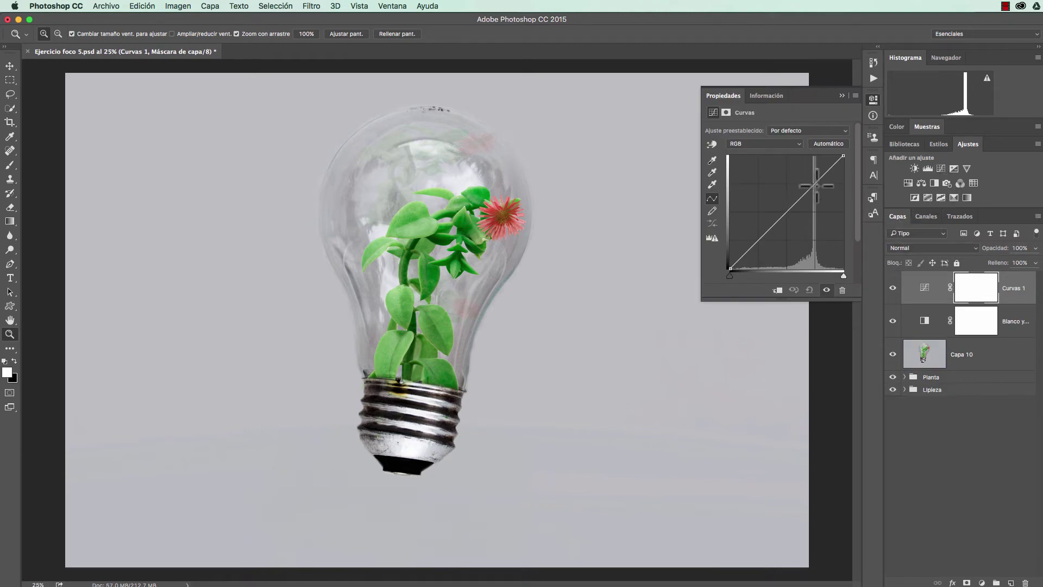
click(813, 185)
drag(813, 183, 811, 189)
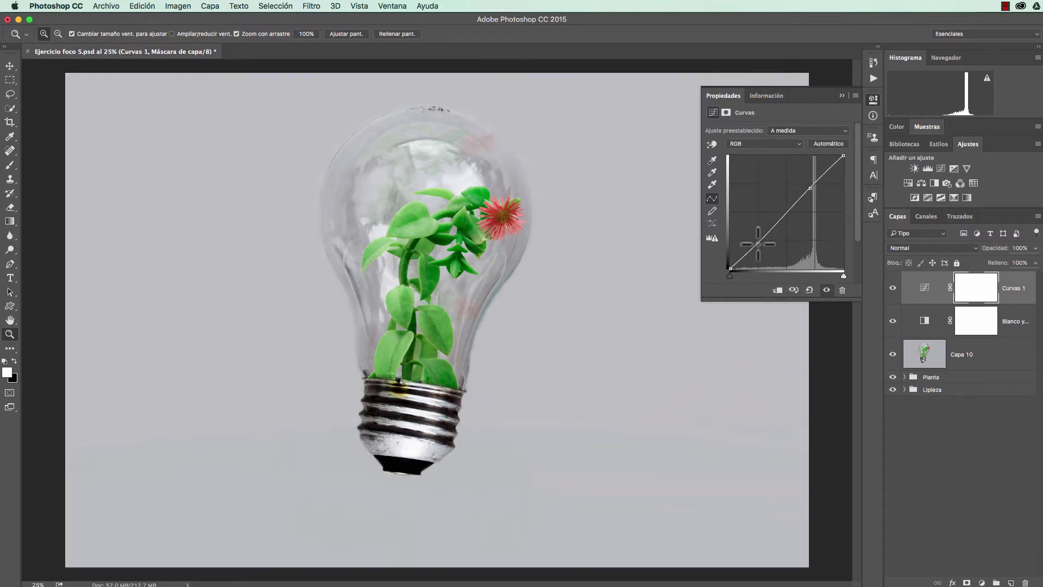
click(759, 245)
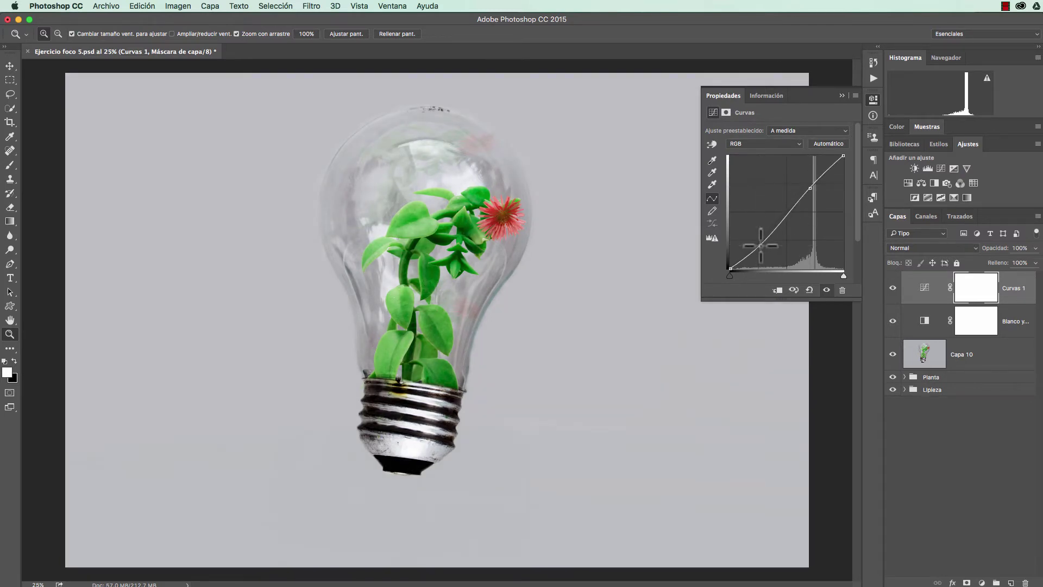
click(809, 188)
drag(810, 188, 809, 186)
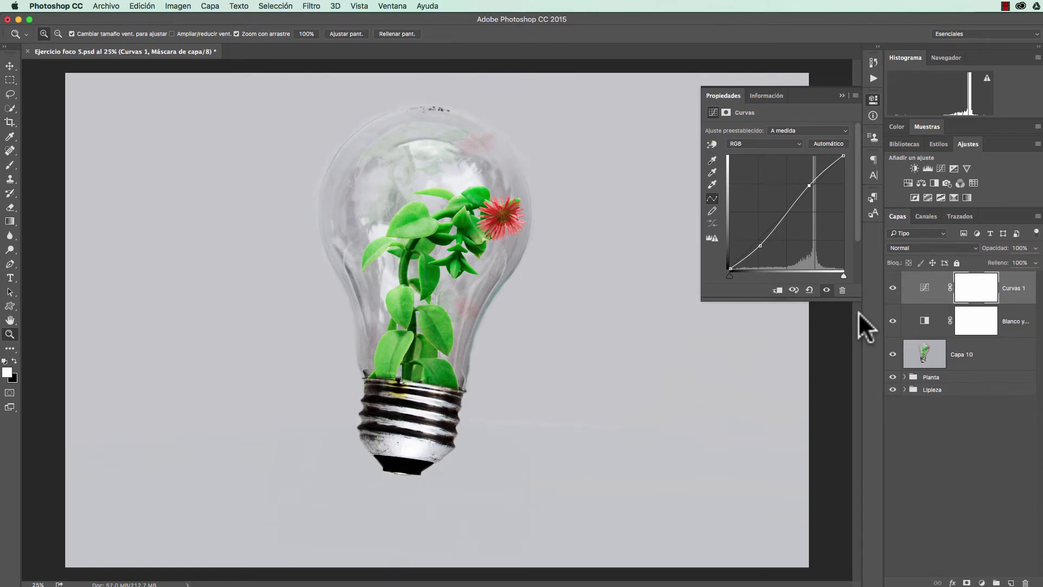
Step: Toggle Curvas 1 to compare, then hide both adjustment layers to view the original
click(842, 95)
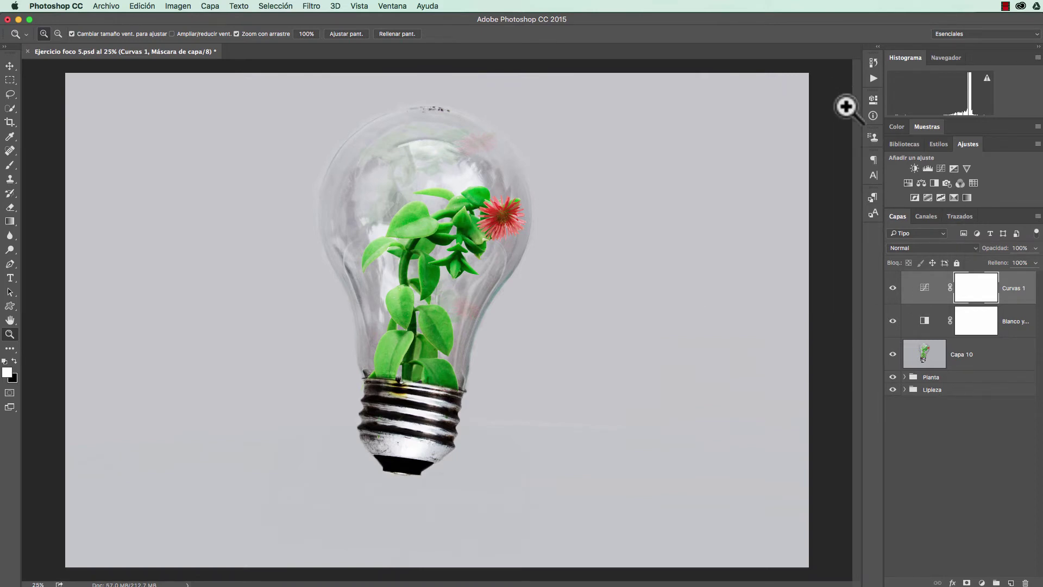
click(892, 288)
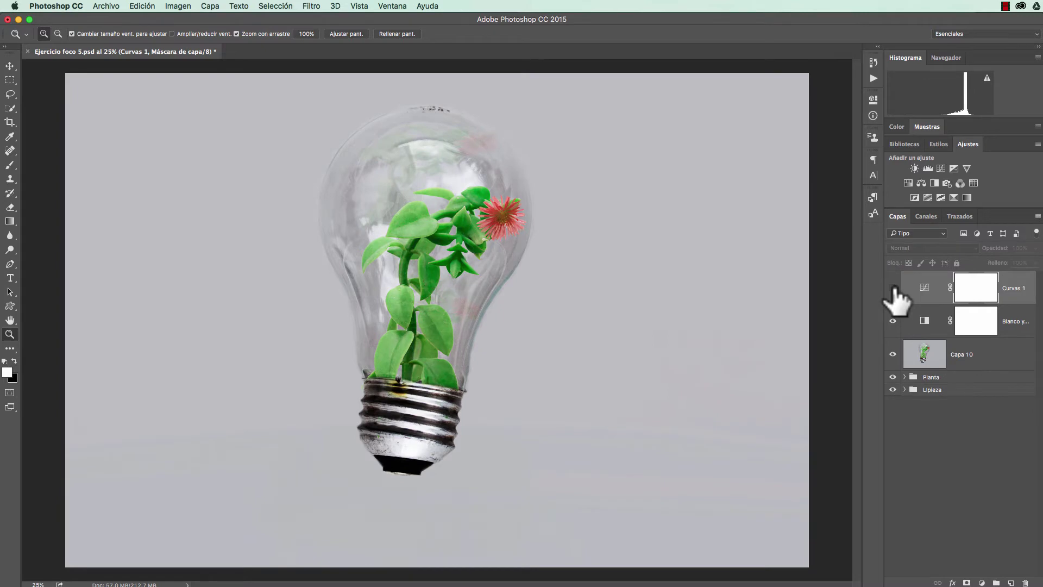
click(893, 288)
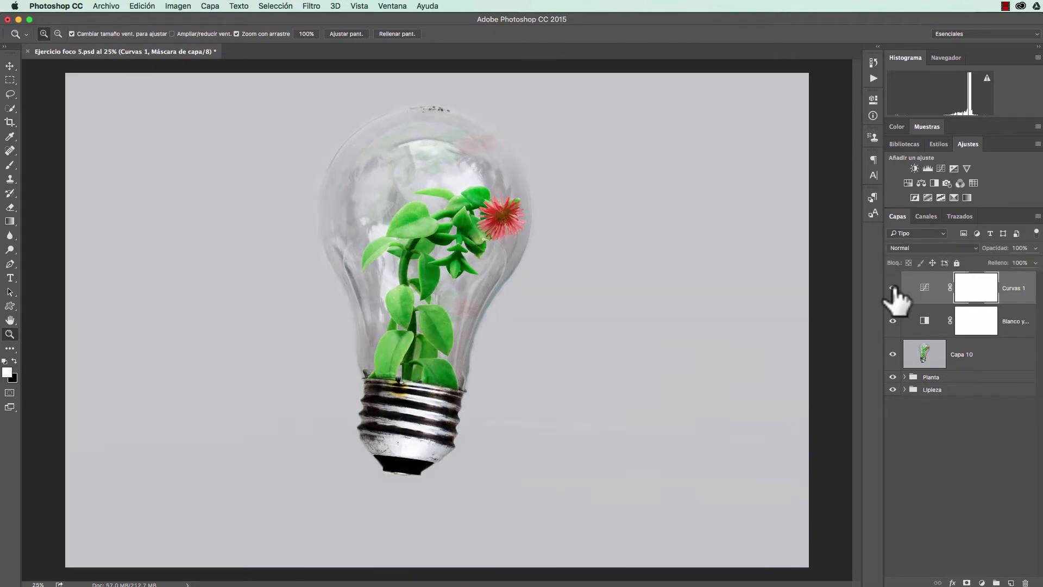
drag(894, 287, 896, 319)
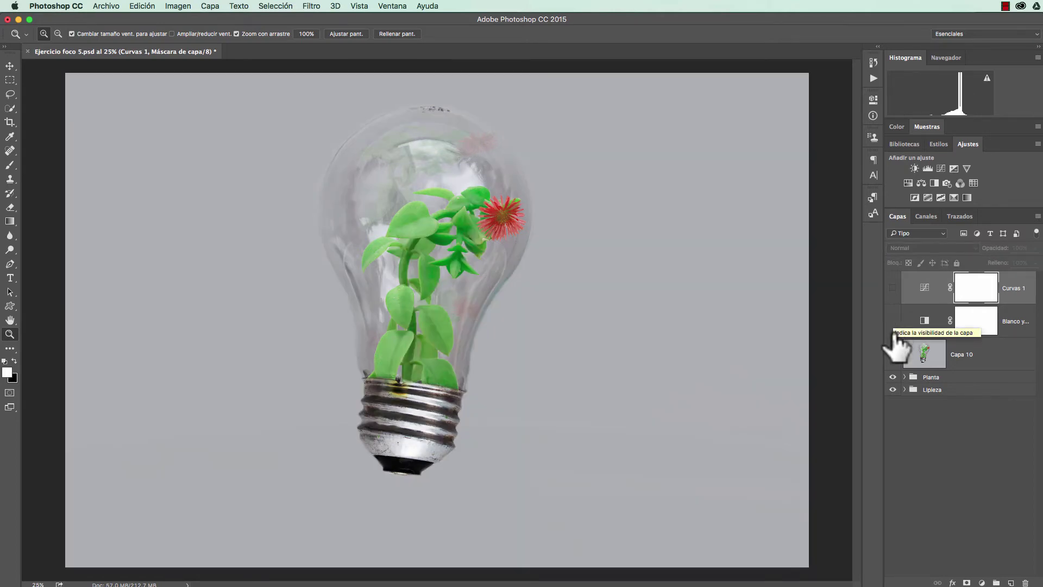
Step: Show both adjustment layers again and lower the Blanco y negro opacity to 64%
click(895, 329)
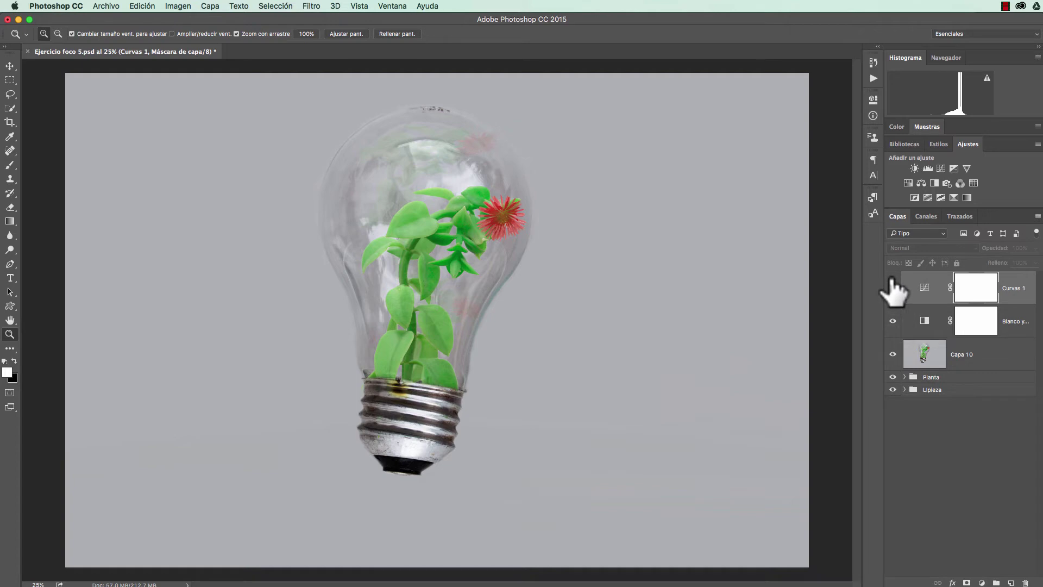
click(891, 278)
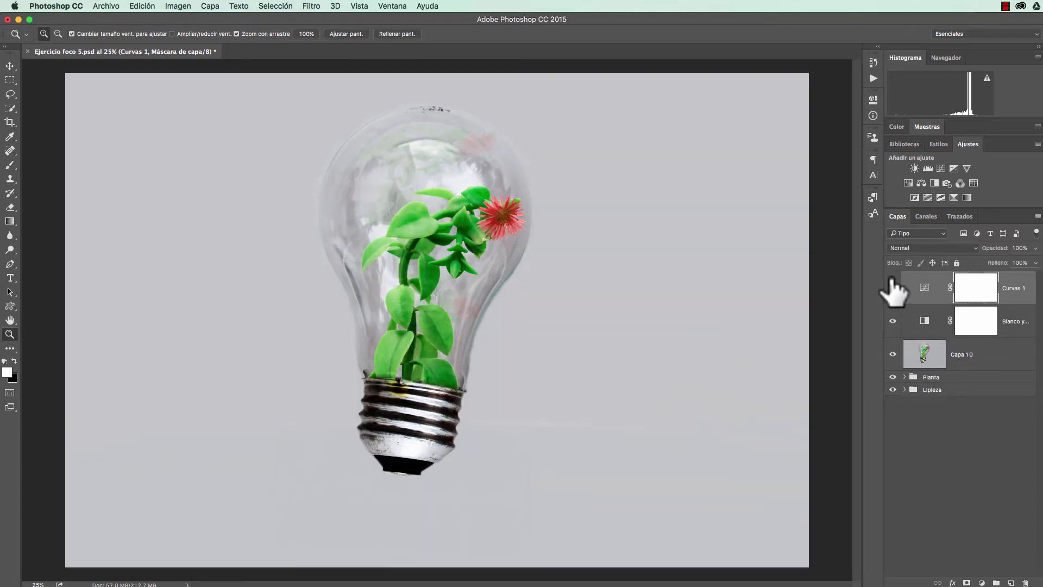
click(979, 321)
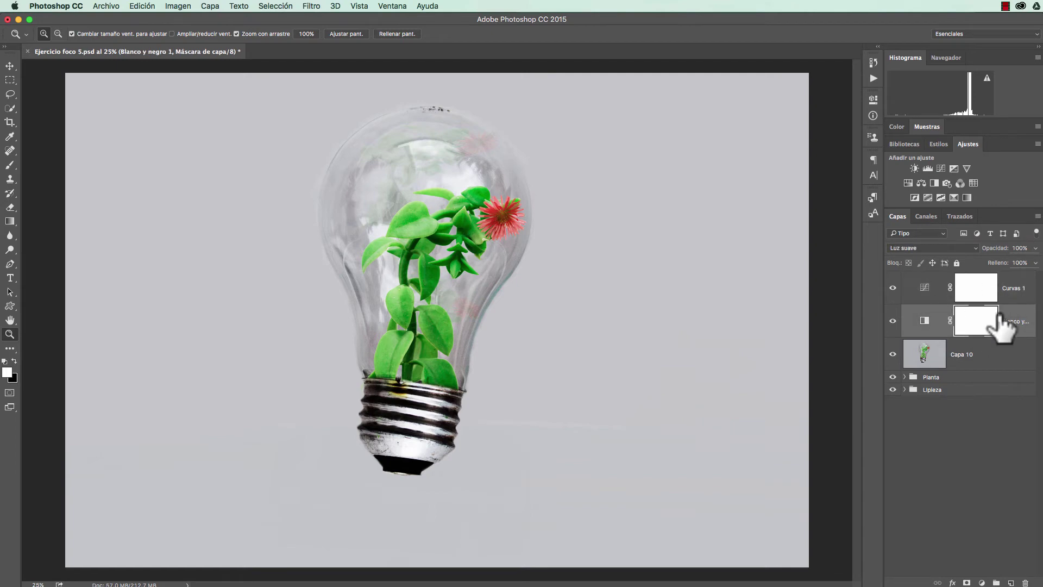
click(1035, 248)
drag(1032, 262, 1015, 261)
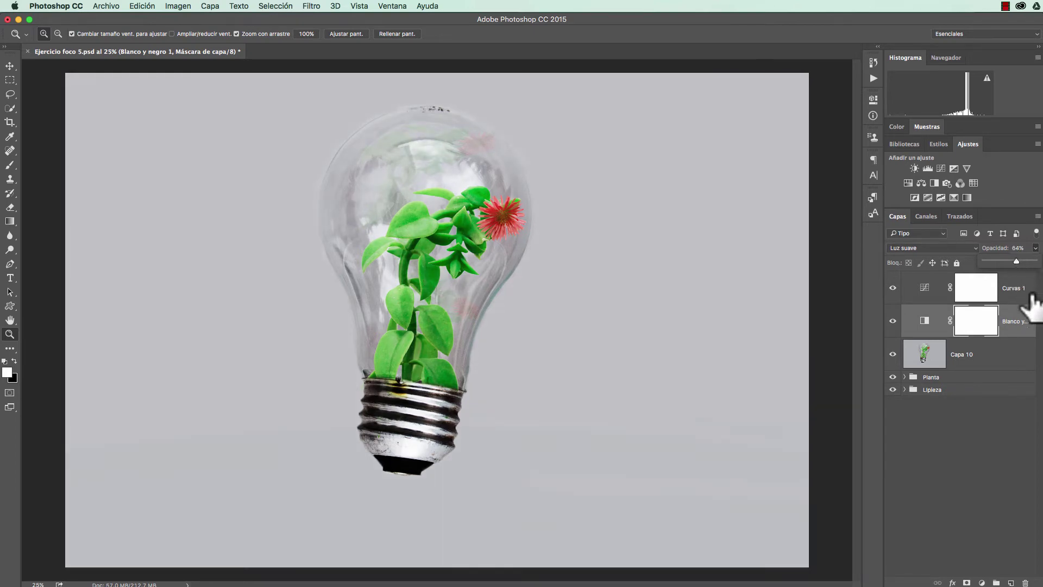
Step: Lower the Curvas 1 layer's opacity to 88% and deselect the layers
click(985, 296)
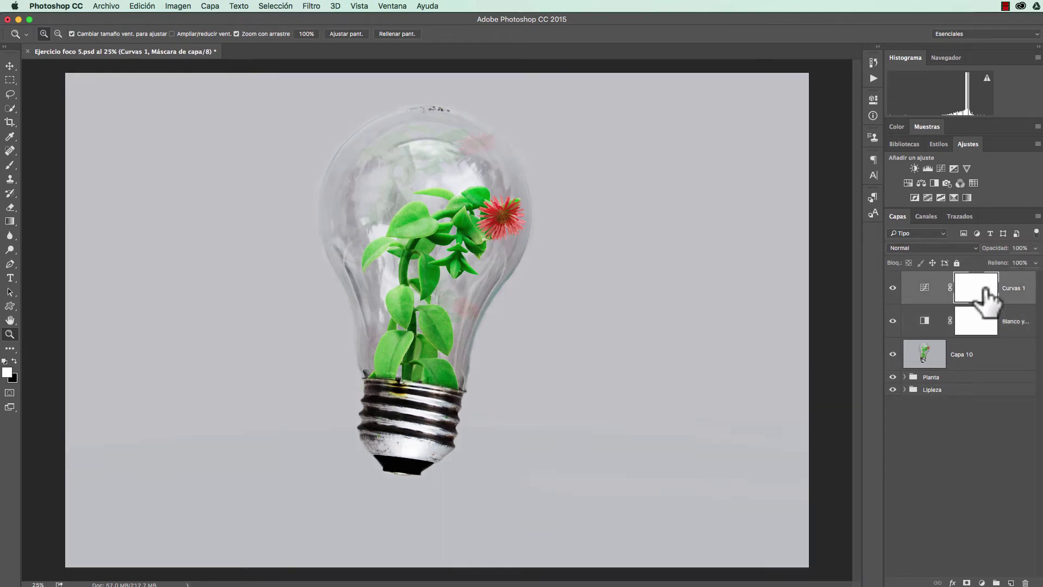
click(1035, 248)
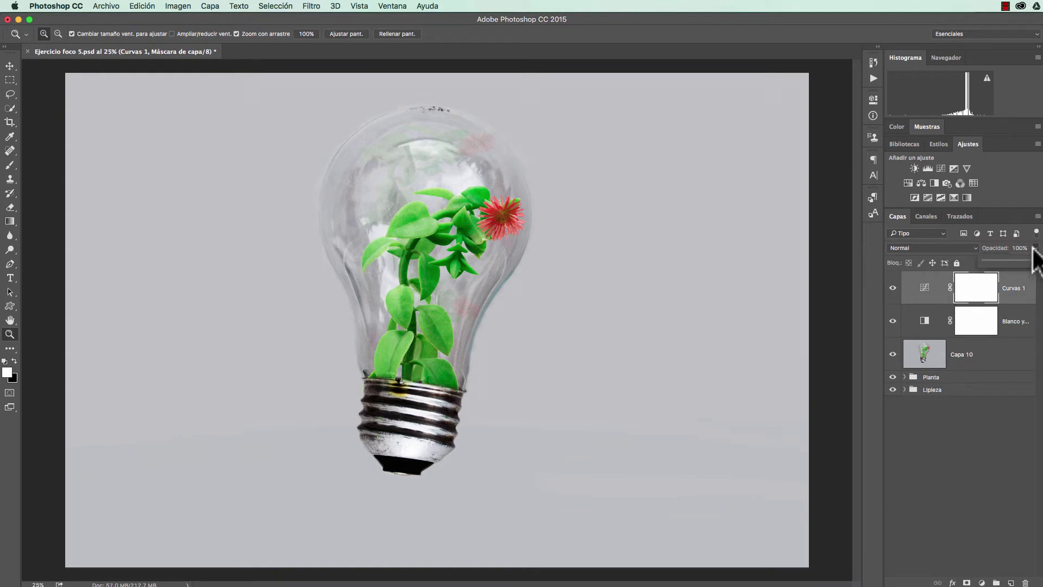
mouse_move(1032, 261)
mouse_down()
mouse_move(989, 262)
mouse_move(1028, 262)
mouse_up()
click(985, 417)
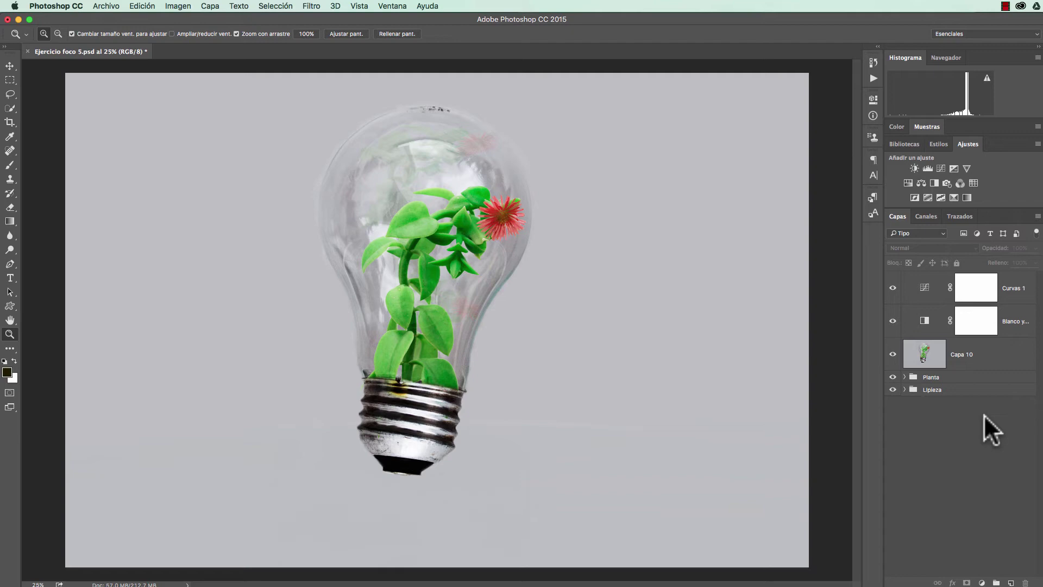
Step: Make Capa 10 the active layer and open the Filtro > Enfocar sharpening filters
key(ctrl+z)
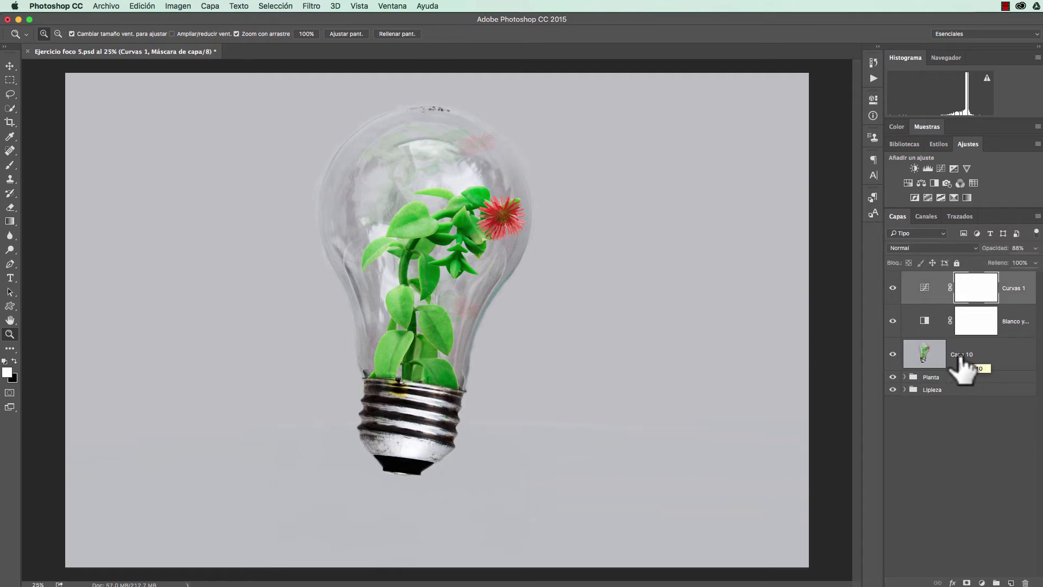
click(960, 361)
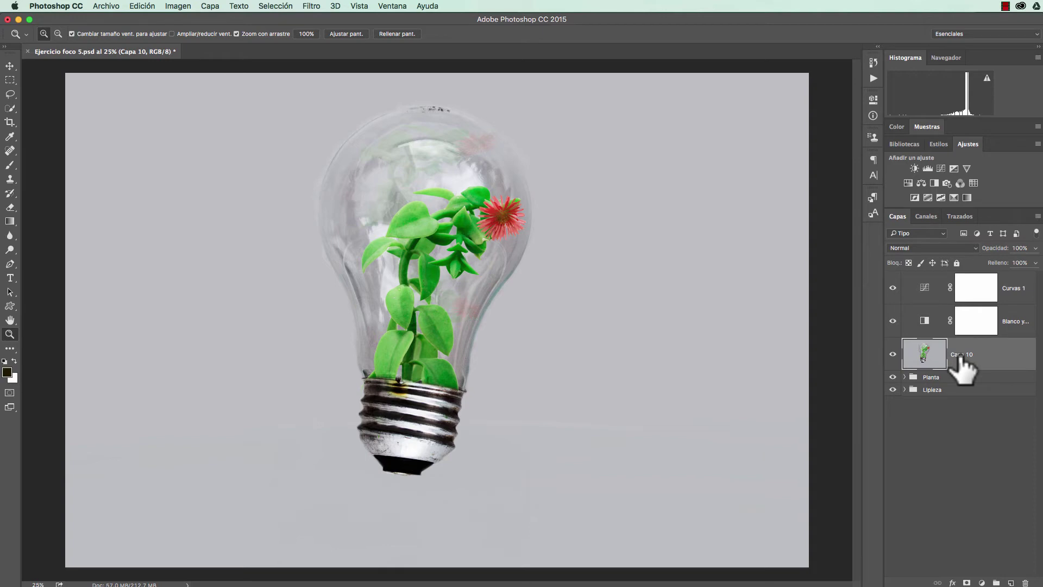
click(310, 6)
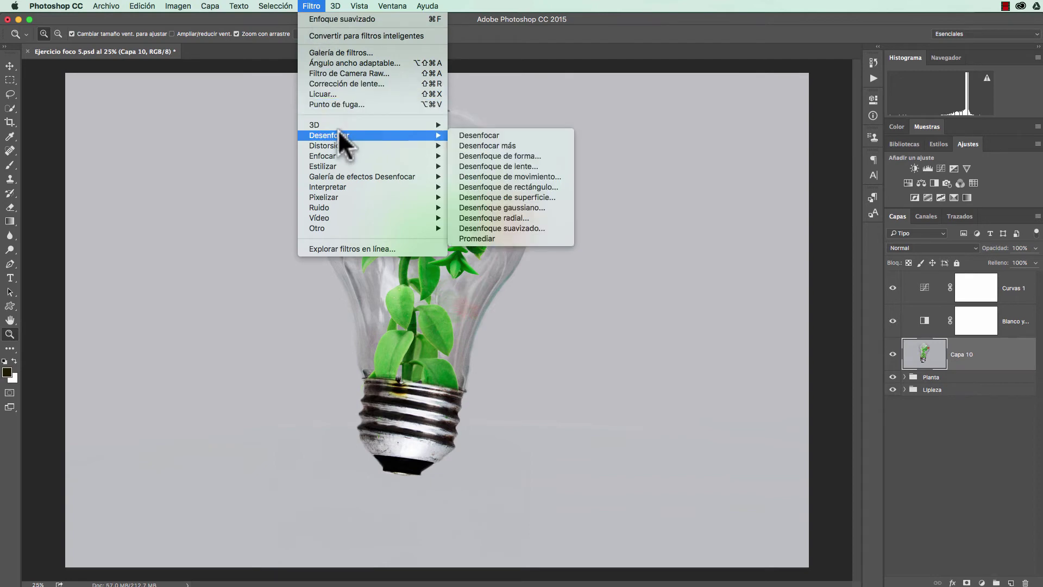
mouse_move(342, 155)
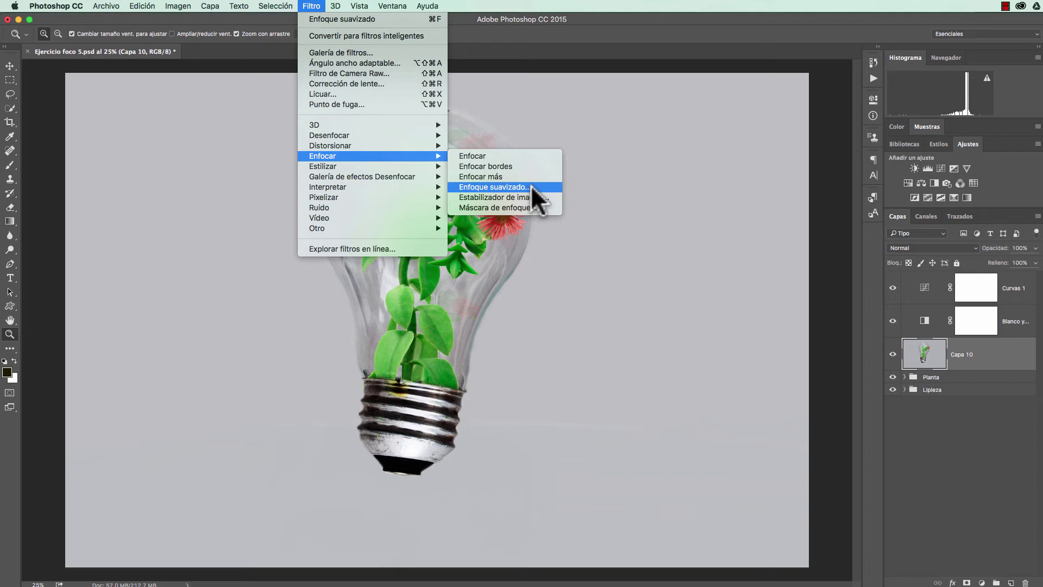
Step: Open Enfoque suavizado, zero Cantidad, Radio and Reducir ruido, keeping Desenfoque de lente removal
click(530, 185)
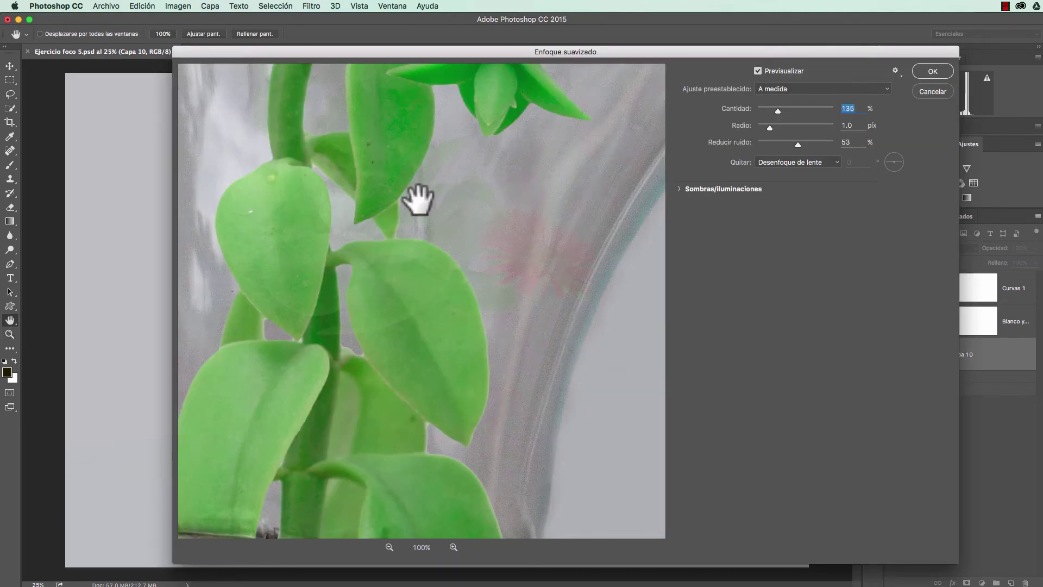
mouse_move(414, 195)
mouse_down()
mouse_move(488, 232)
mouse_move(499, 263)
mouse_up()
drag(469, 131, 465, 187)
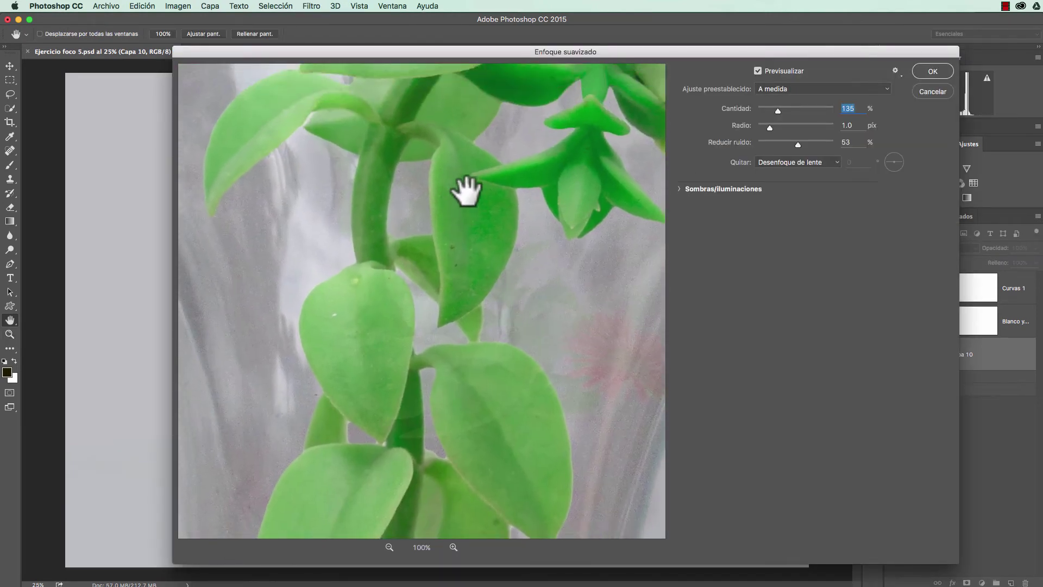
mouse_move(772, 108)
mouse_down()
mouse_move(733, 112)
mouse_move(735, 125)
mouse_up()
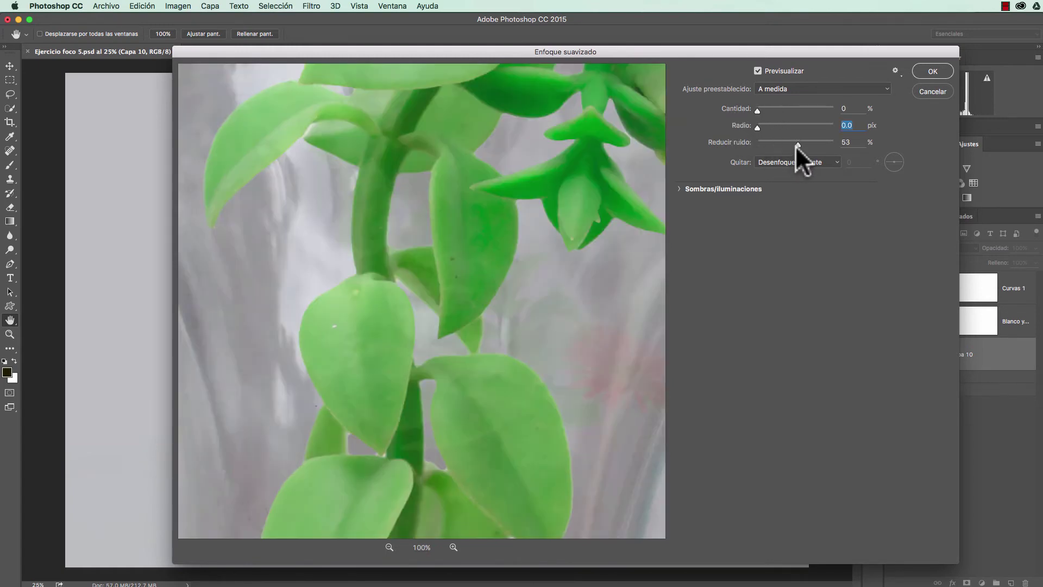
drag(796, 146, 745, 142)
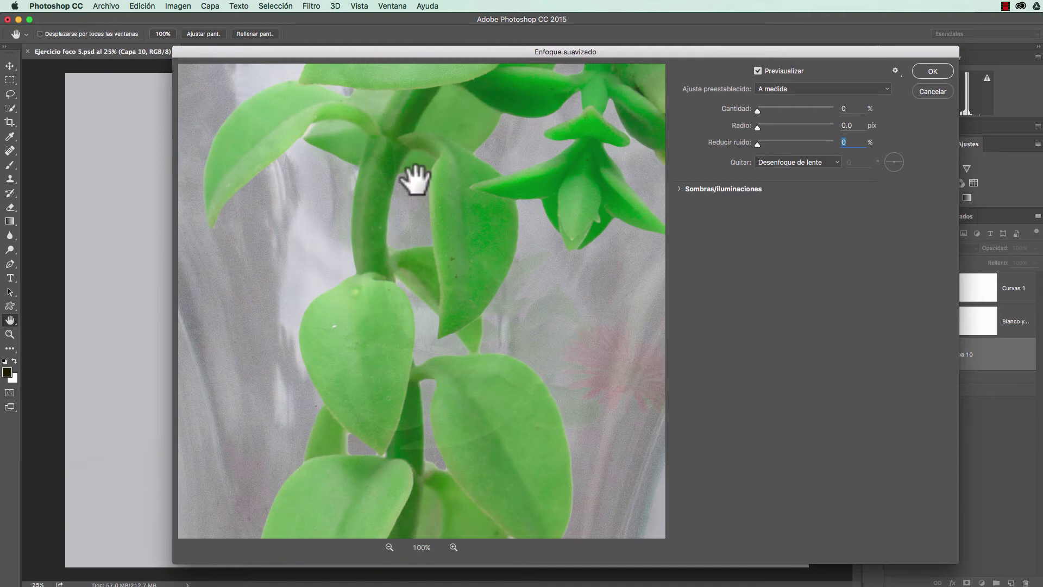
mouse_move(414, 179)
mouse_down()
mouse_move(426, 228)
mouse_move(405, 247)
mouse_up()
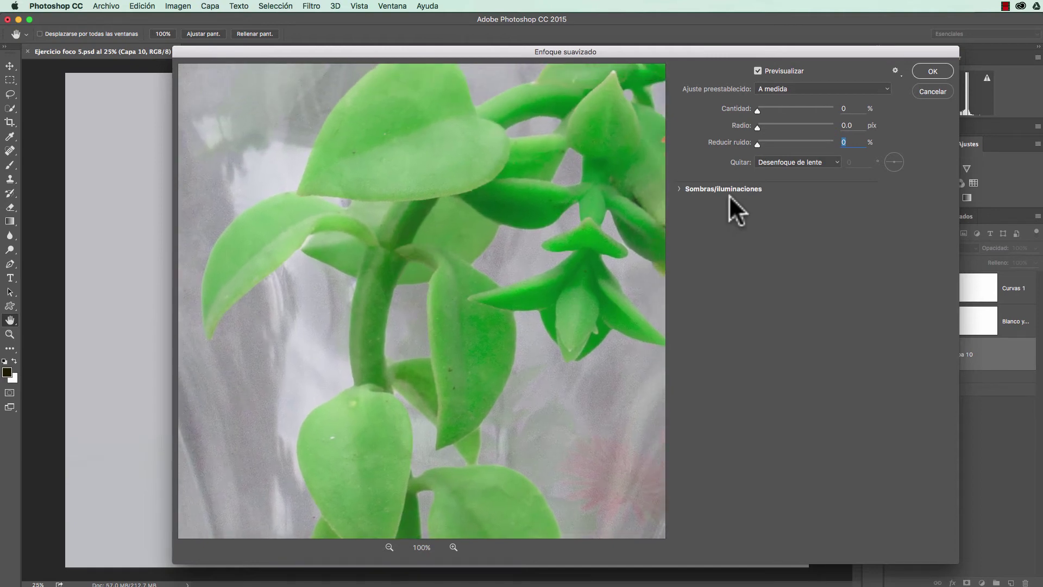
click(830, 162)
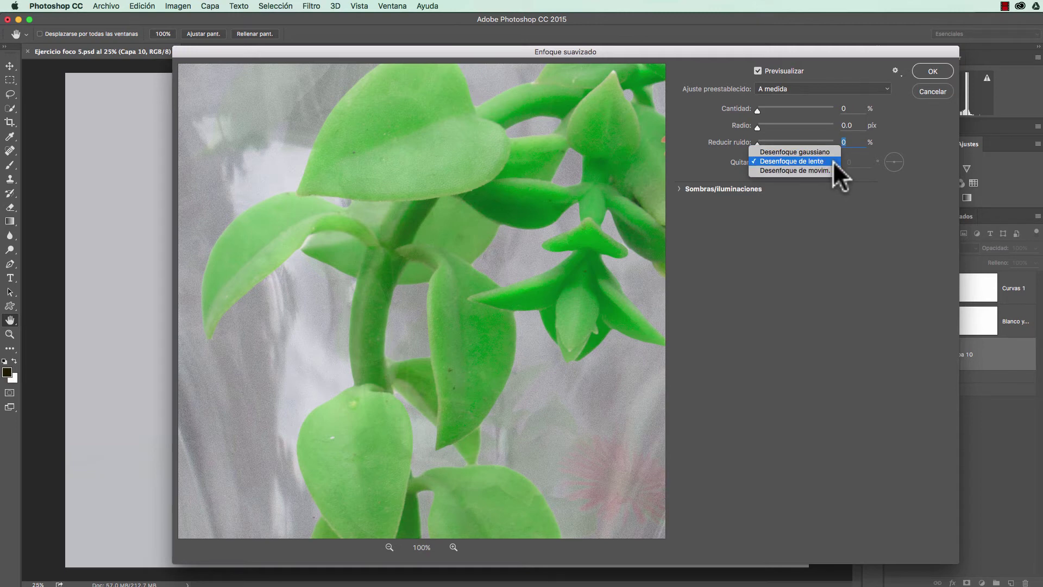
click(832, 161)
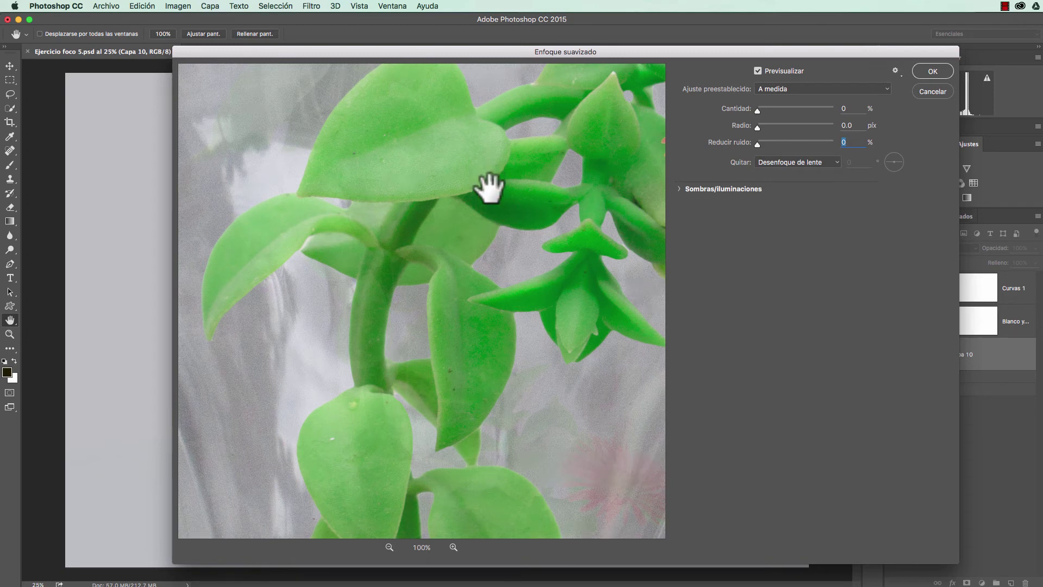
Step: Zoom the preview to 200% on the large leaf and raise Cantidad to 110%
mouse_move(489, 186)
mouse_down()
mouse_move(486, 205)
mouse_move(494, 193)
mouse_up()
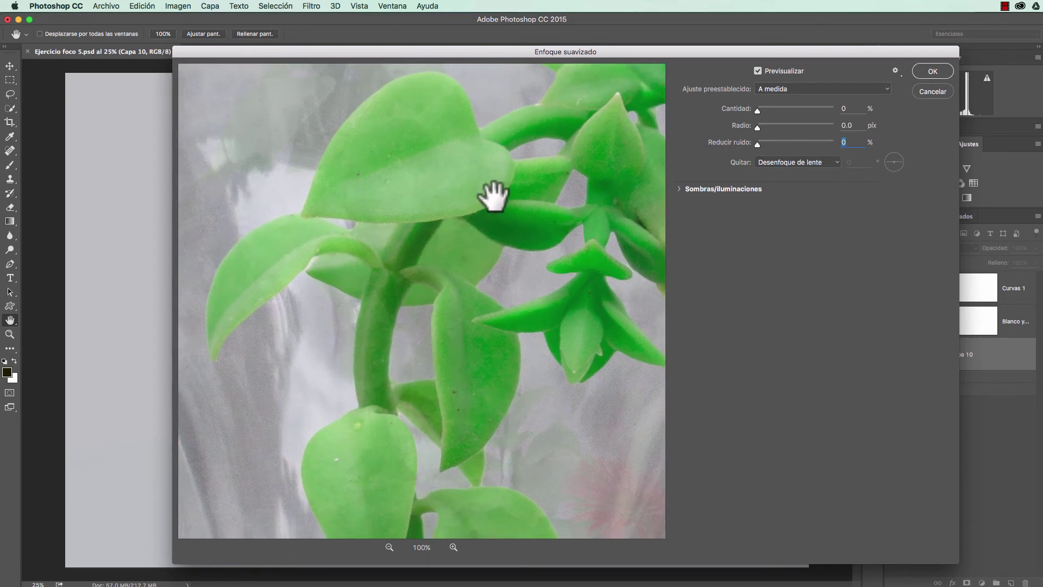
click(453, 547)
drag(535, 231, 535, 321)
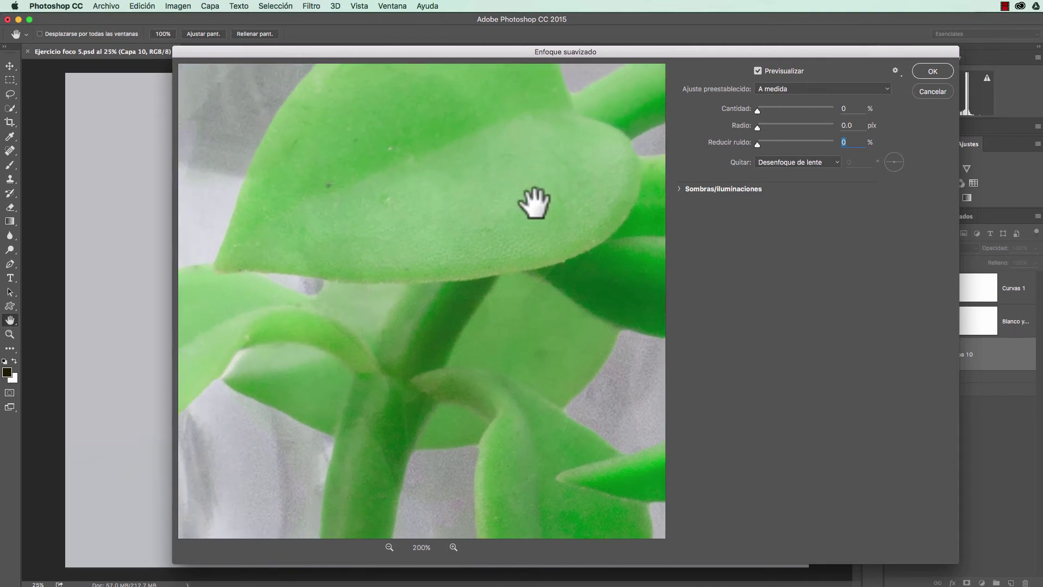
drag(530, 201, 594, 214)
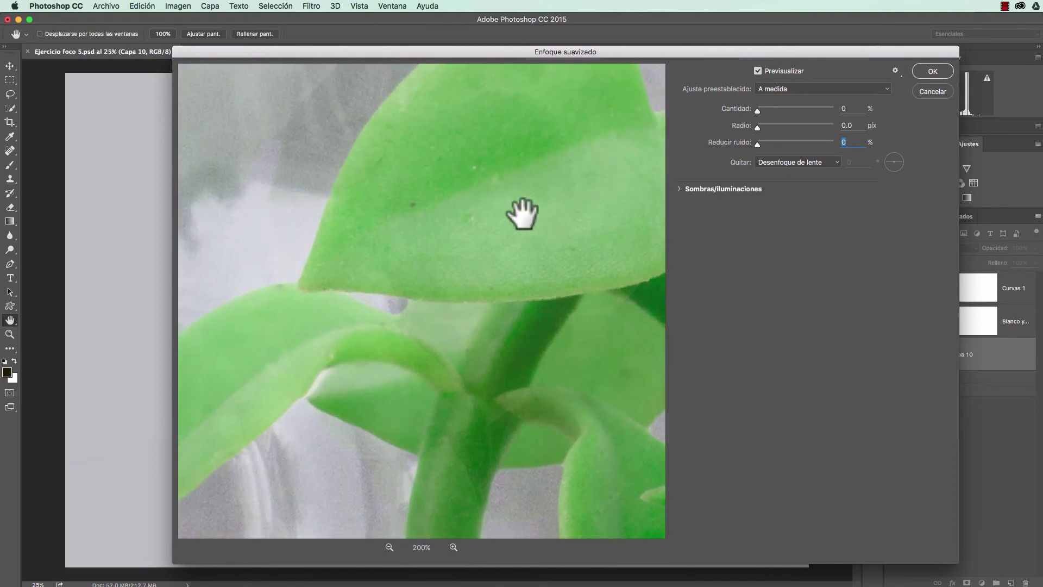
mouse_move(522, 212)
mouse_down()
mouse_move(484, 252)
mouse_move(459, 254)
mouse_move(516, 259)
mouse_up()
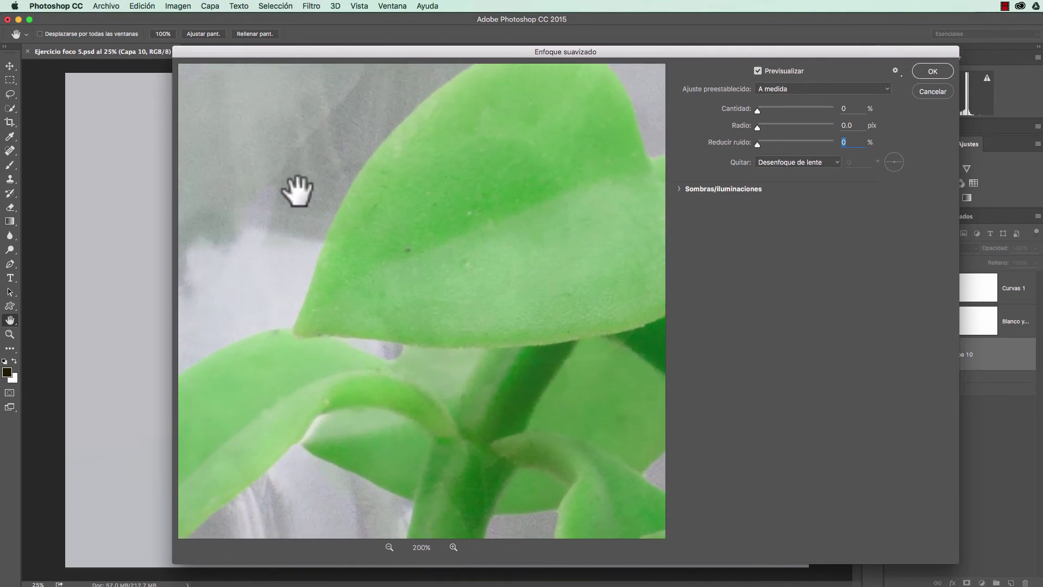
drag(512, 205, 484, 225)
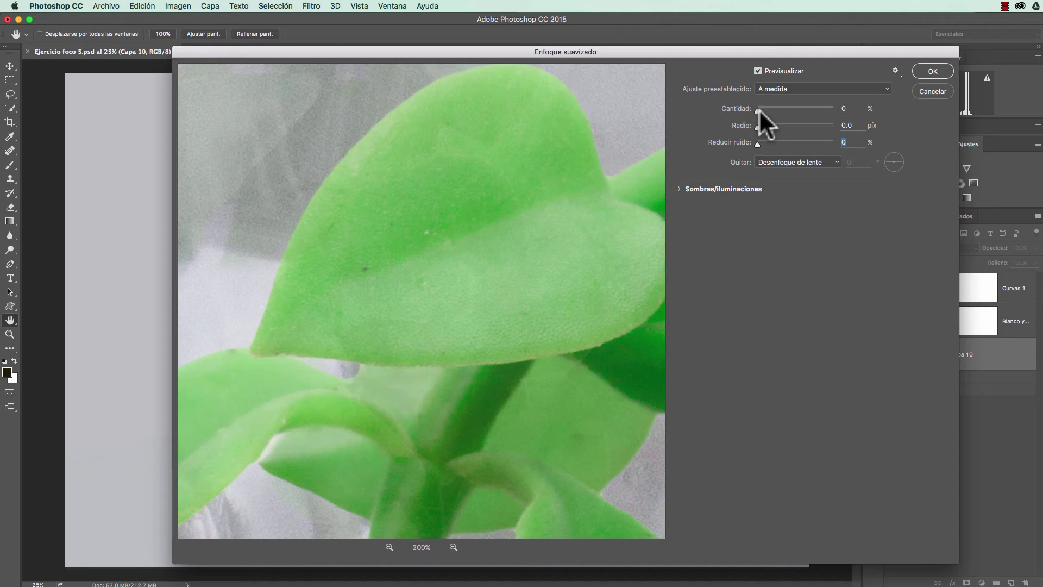
drag(758, 109, 773, 110)
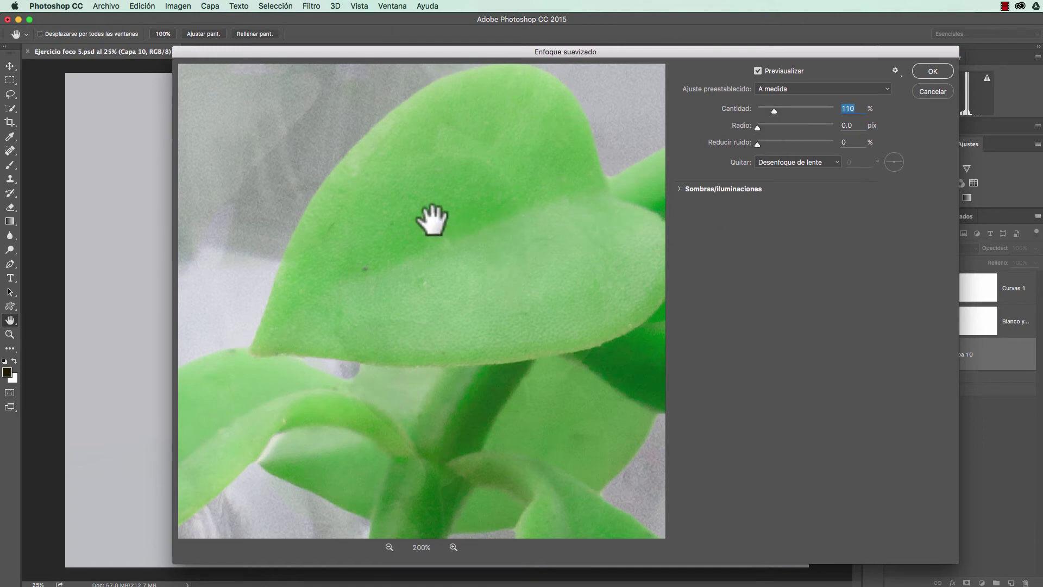
Step: Raise the Smart Sharpen Radio to 0.5 px while panning the close-up over the leaf edges
drag(758, 128, 758, 128)
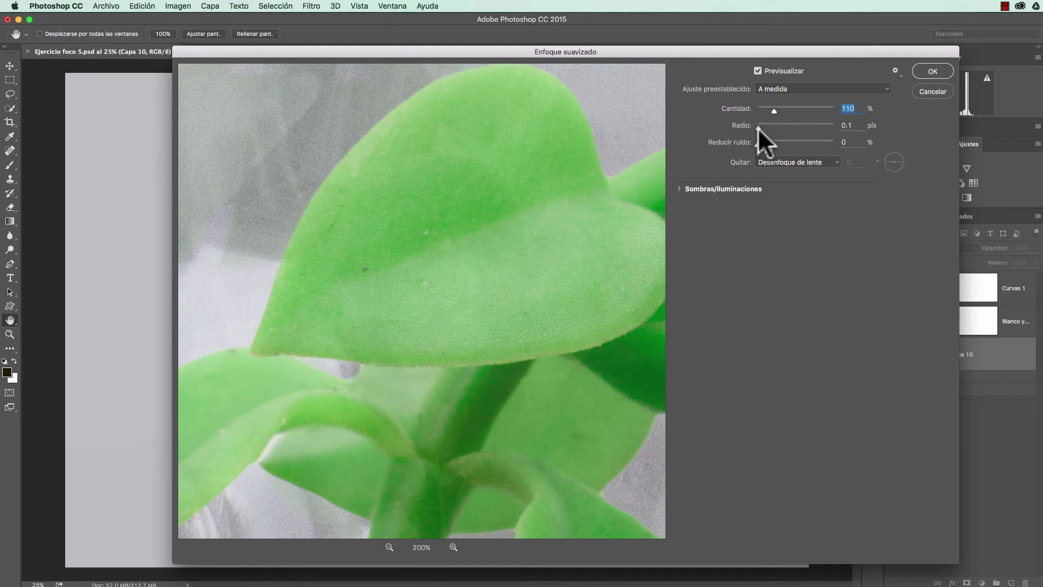
drag(758, 128, 760, 128)
key(Tab)
drag(595, 224, 554, 240)
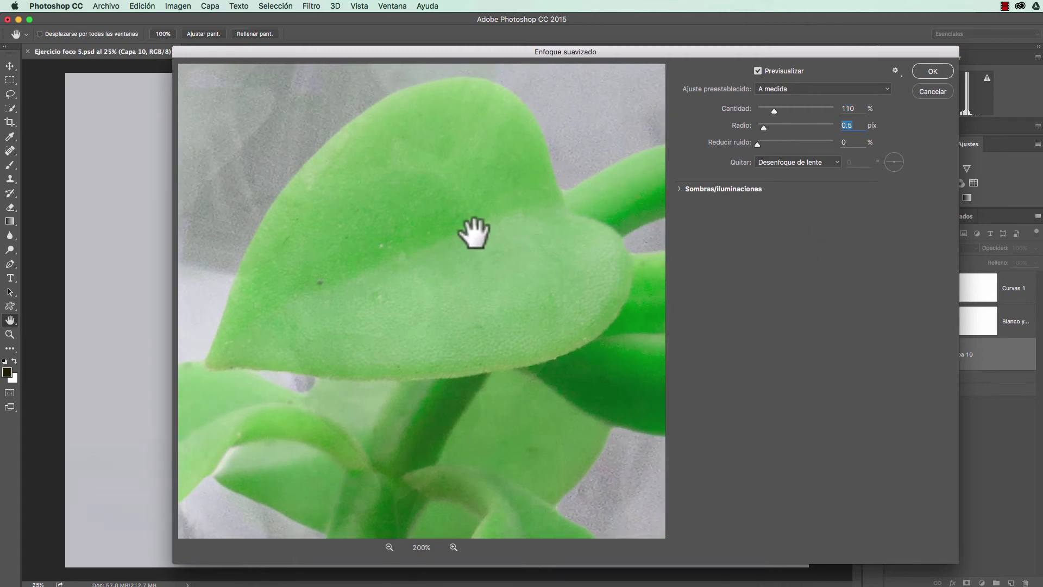
drag(473, 232, 442, 201)
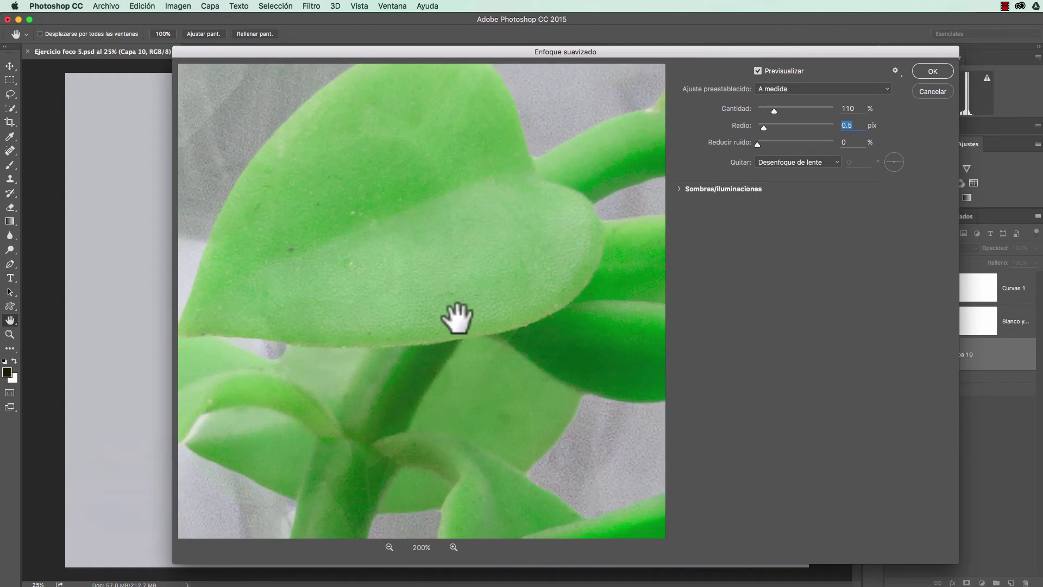
drag(454, 309, 524, 288)
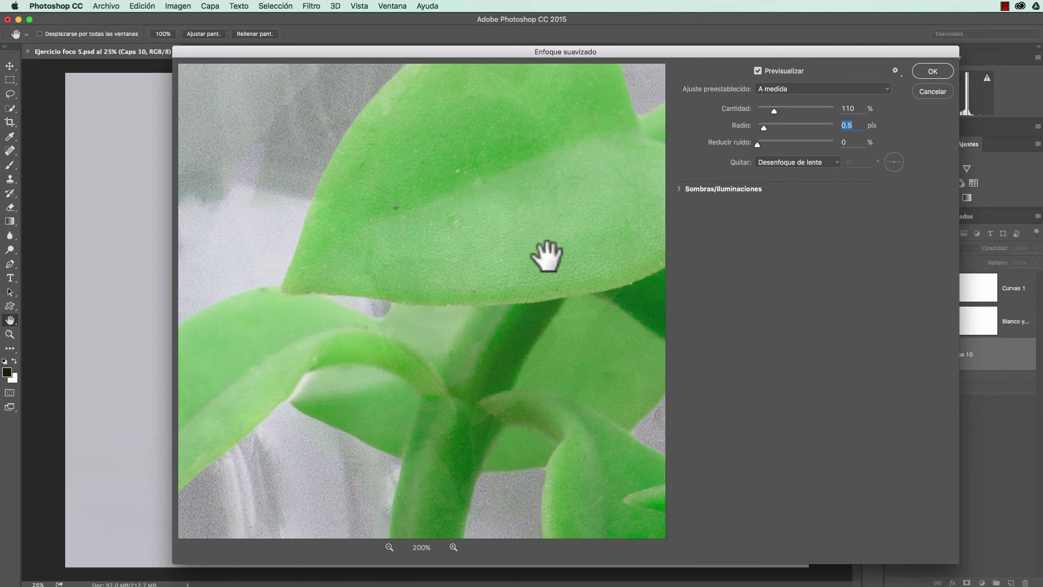
mouse_move(547, 255)
mouse_down()
mouse_move(502, 259)
mouse_move(526, 223)
mouse_move(477, 226)
mouse_move(493, 245)
mouse_move(443, 219)
mouse_move(542, 268)
mouse_move(507, 273)
mouse_up()
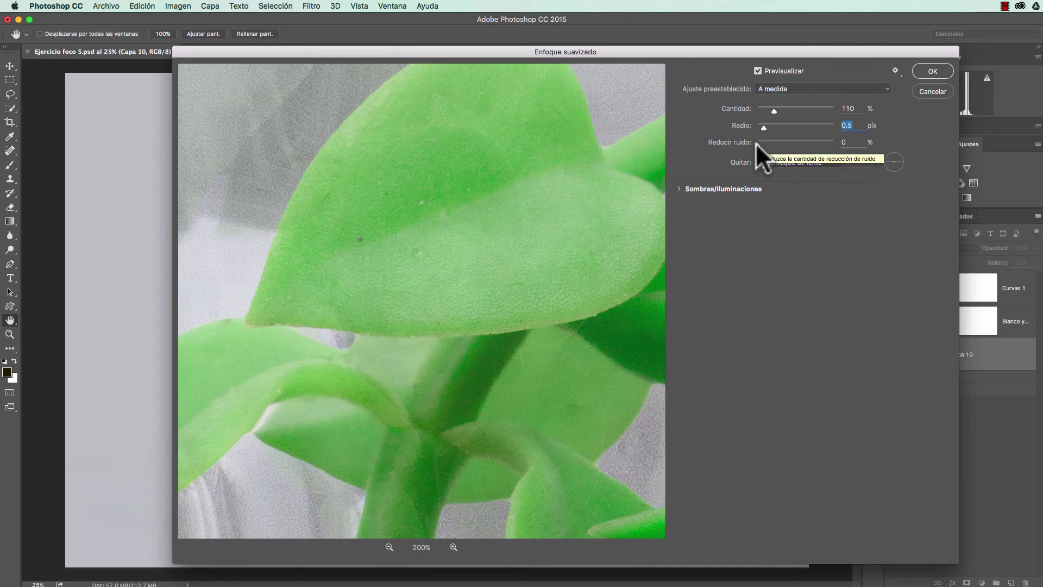
Step: Drag Reducir ruido from 0 up to 77%
drag(757, 143, 804, 144)
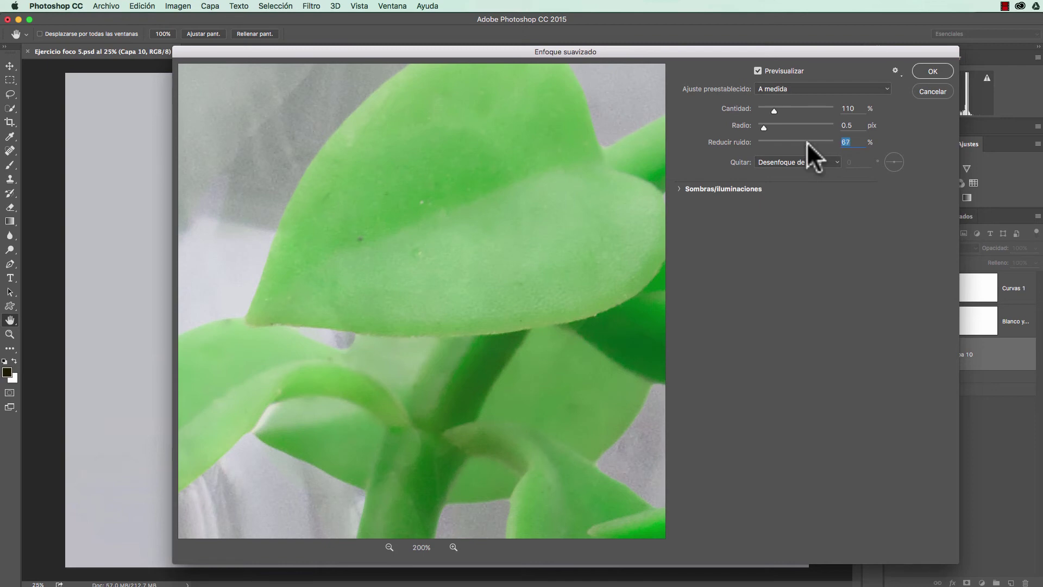
drag(806, 142, 811, 142)
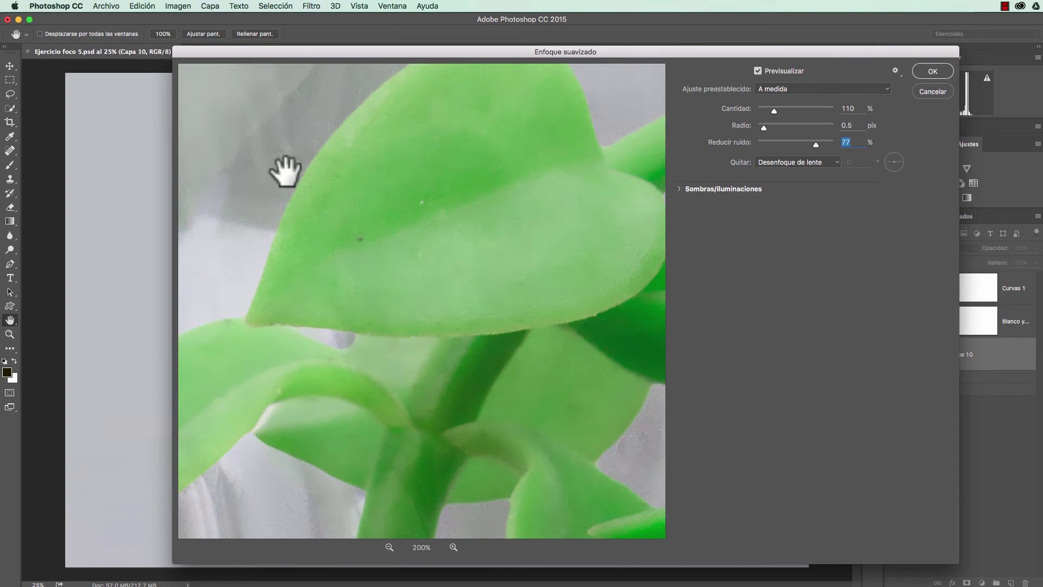
Step: Zoom the sharpening preview out to 50%, pan to the bulb's metal base, and check it at 100%
click(389, 546)
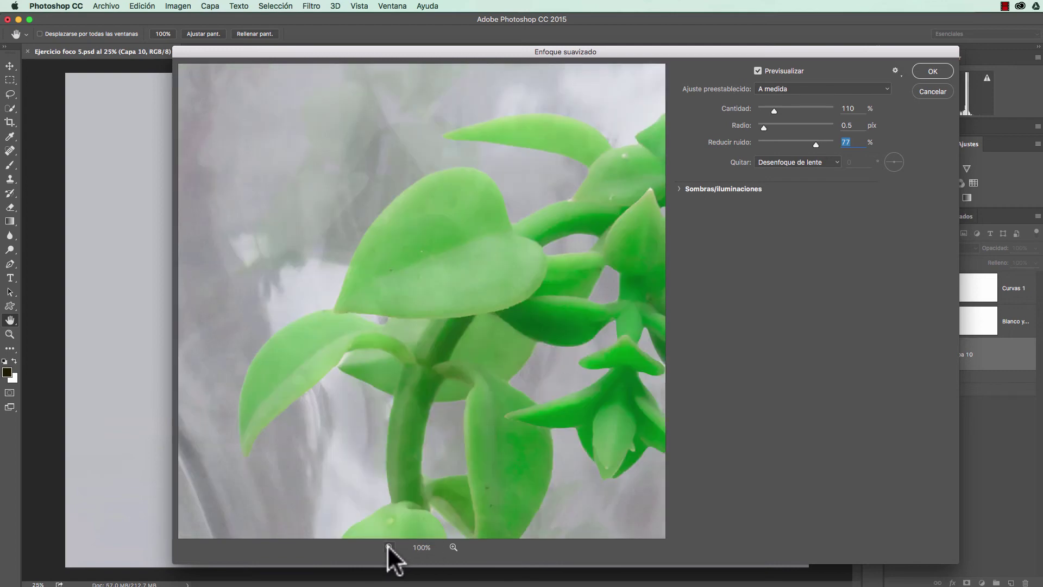
click(389, 546)
mouse_move(488, 390)
mouse_down()
mouse_move(443, 387)
mouse_move(454, 353)
mouse_up()
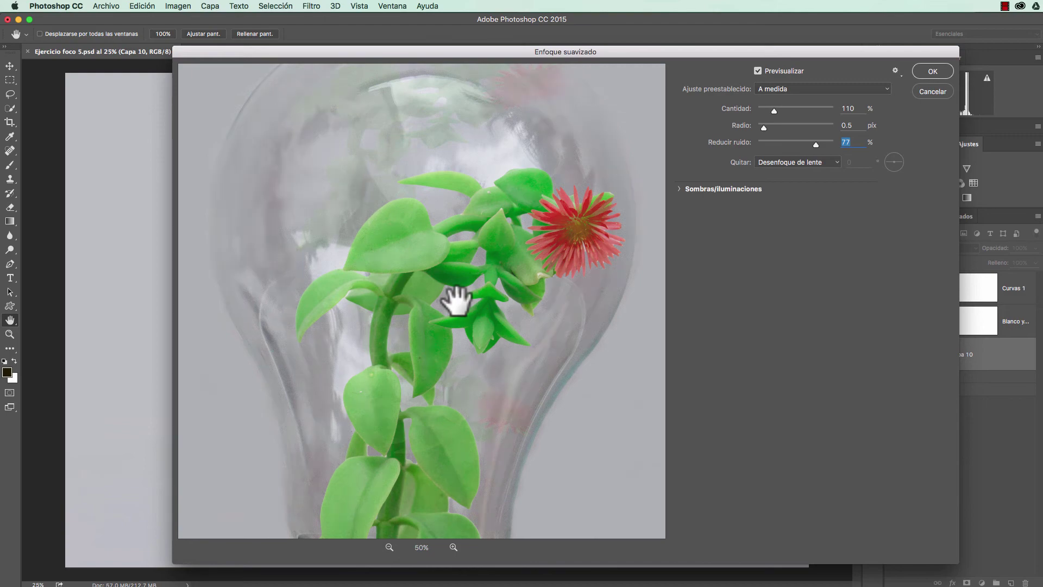
scroll(461, 272, down, 5)
scroll(458, 312, down, 2)
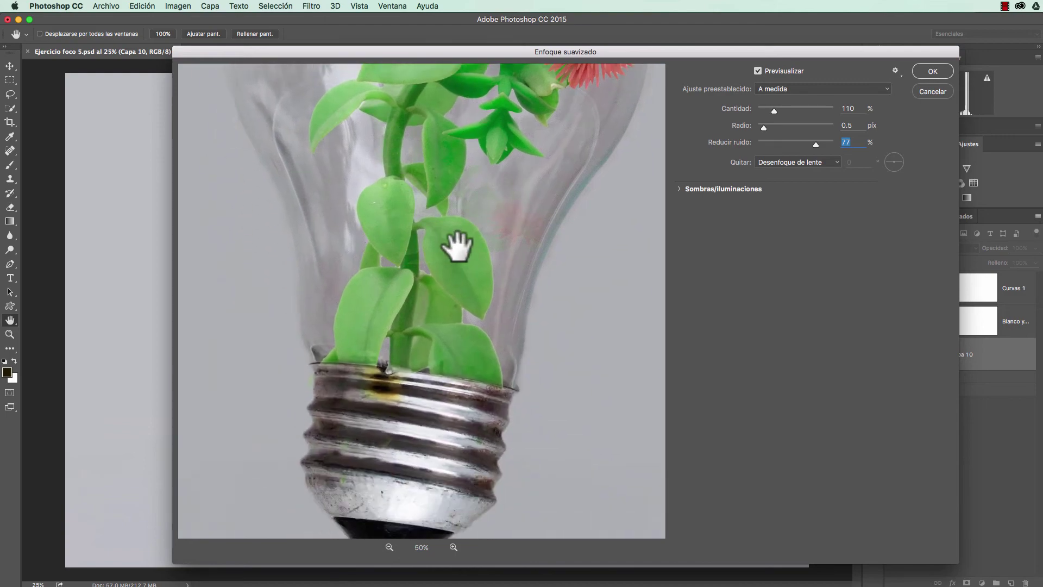
scroll(458, 244, down, 3)
drag(442, 326, 410, 292)
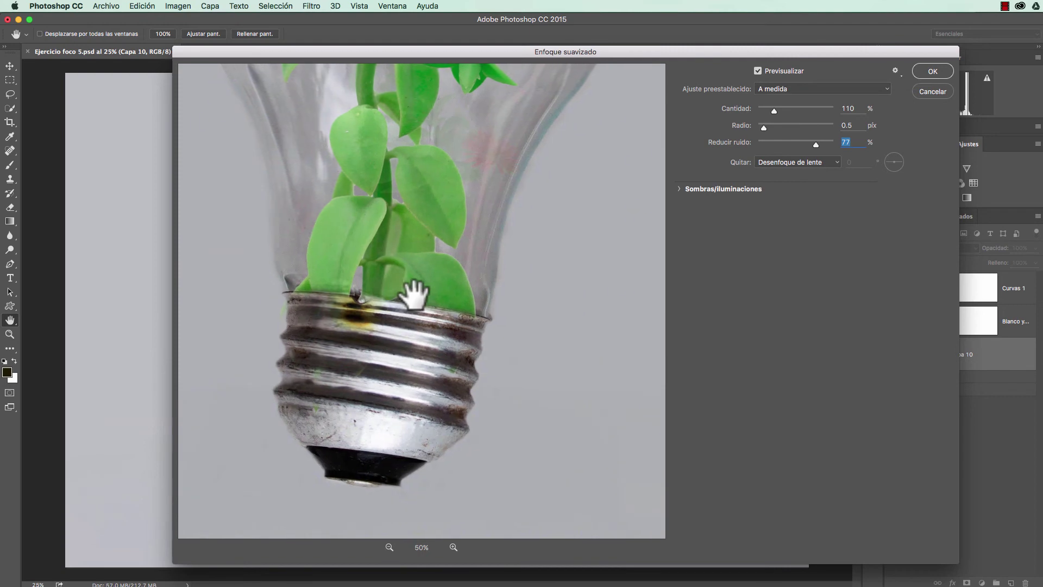
click(454, 545)
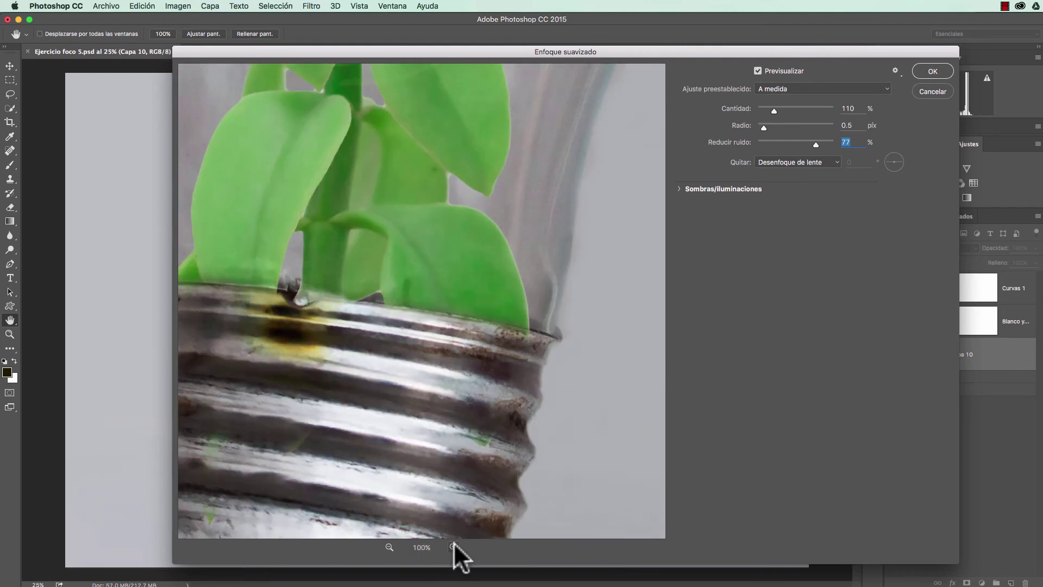
Step: Zoom the preview out further and center the whole bulb and plant to review the sharpening
click(389, 546)
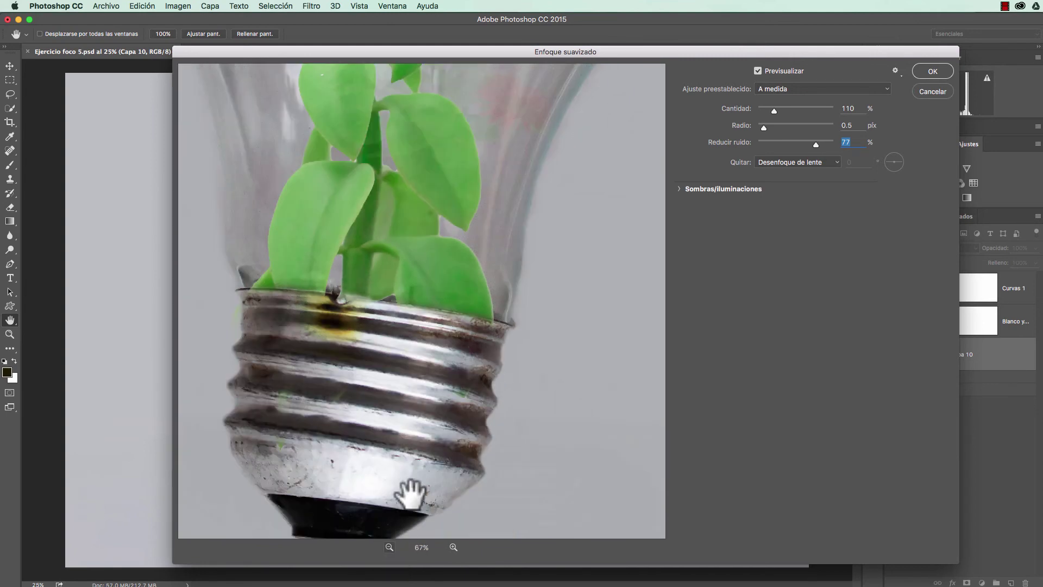
mouse_move(408, 491)
mouse_down()
mouse_move(430, 389)
mouse_move(449, 375)
mouse_up()
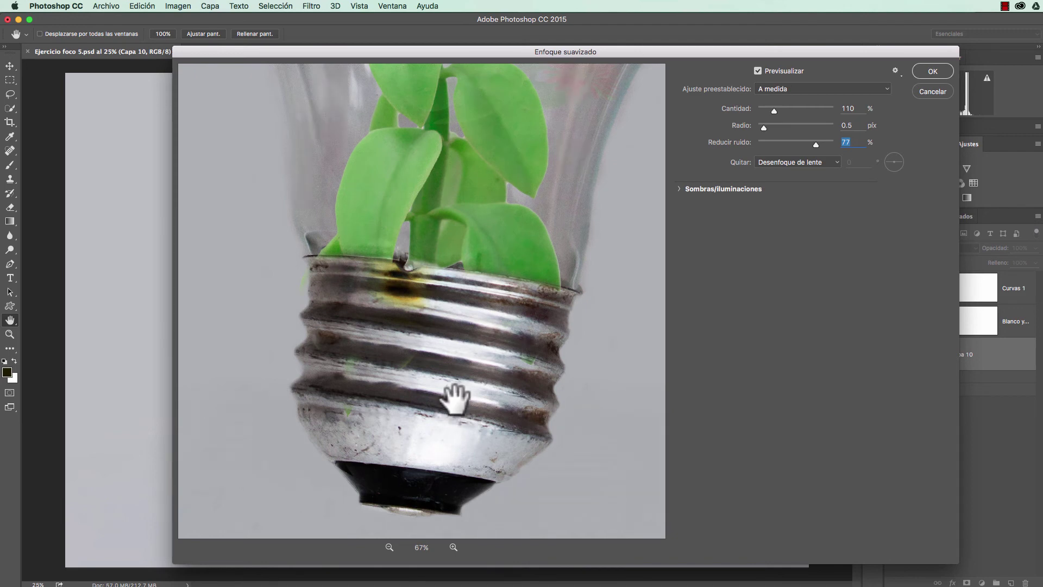
scroll(443, 439, up, 5)
drag(451, 392, 443, 422)
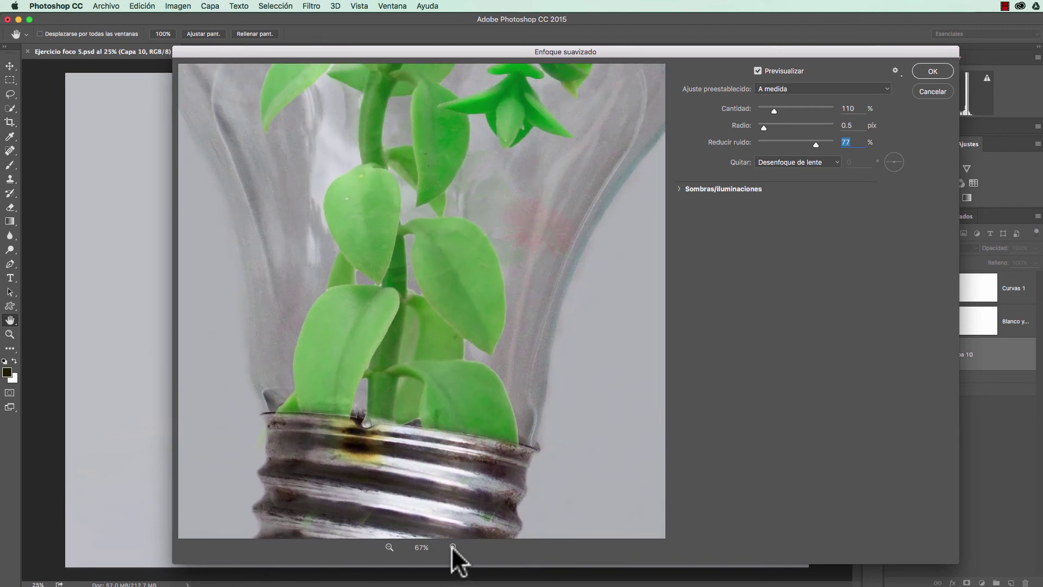
click(389, 547)
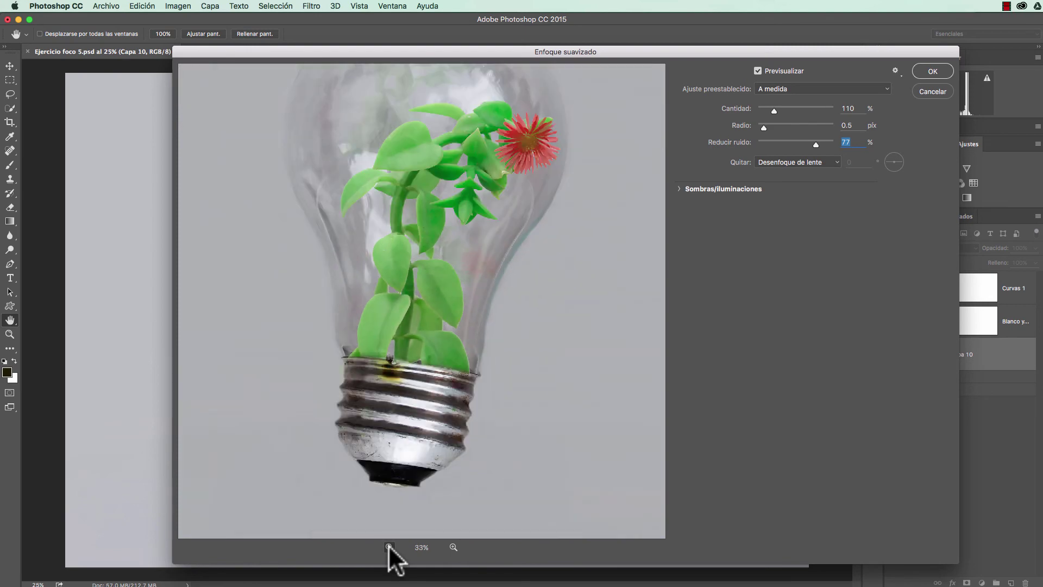
click(389, 546)
drag(458, 403, 478, 399)
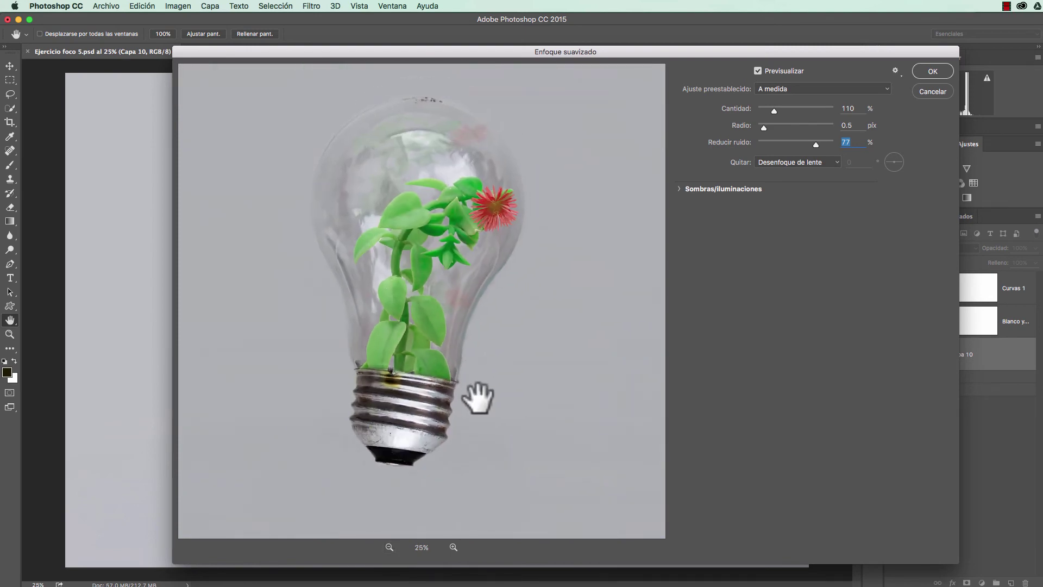
Step: Apply Smart Sharpen to Capa 10, then hide and reshow Curvas 1 and Blanco y negro 1 to compare
click(930, 71)
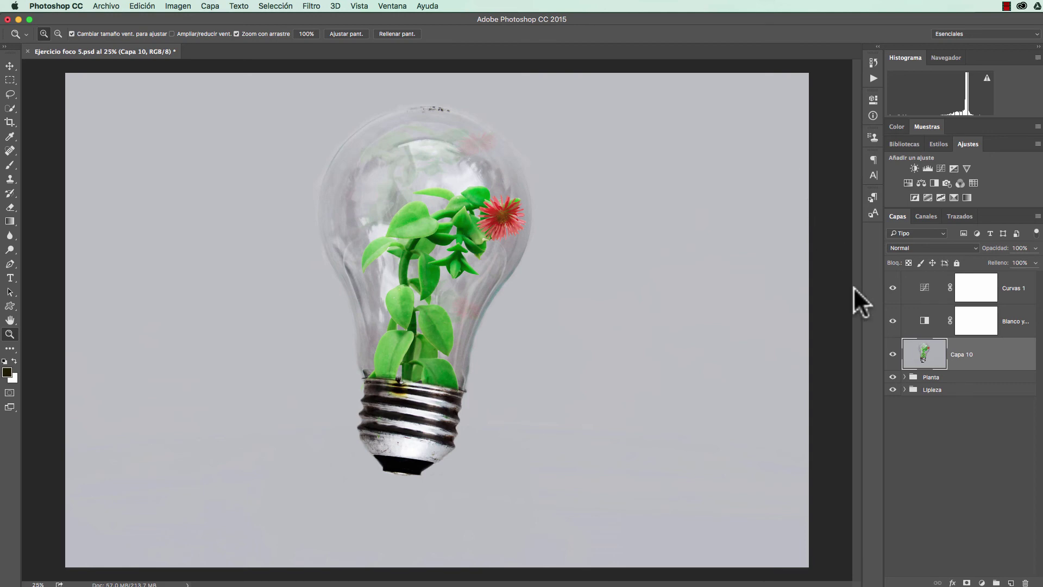
click(893, 287)
click(892, 321)
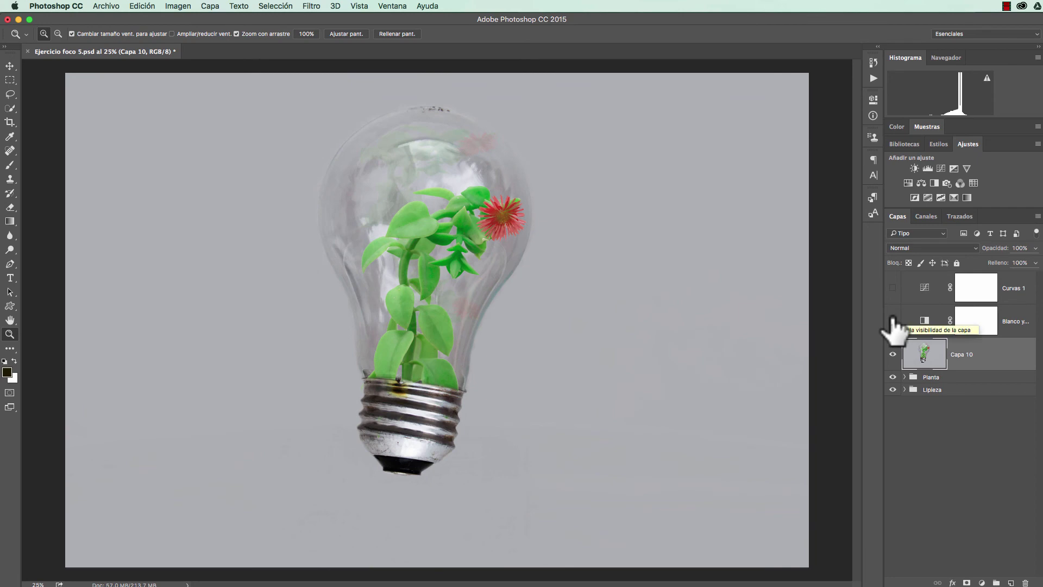
click(893, 285)
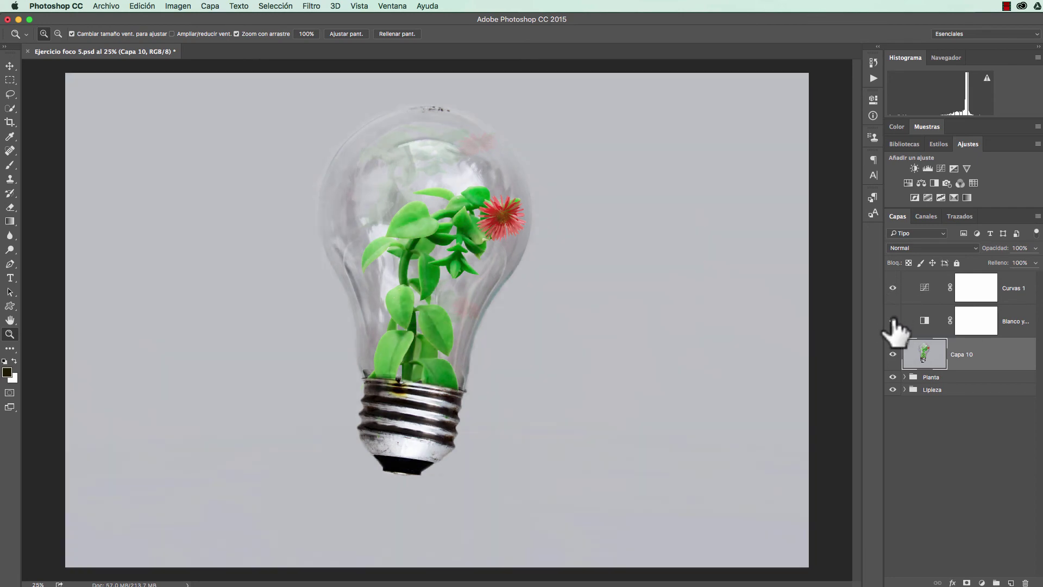
click(892, 320)
Step: Set the Curvas 1 adjustment layer's opacity to about 41% in the Layers panel
click(966, 294)
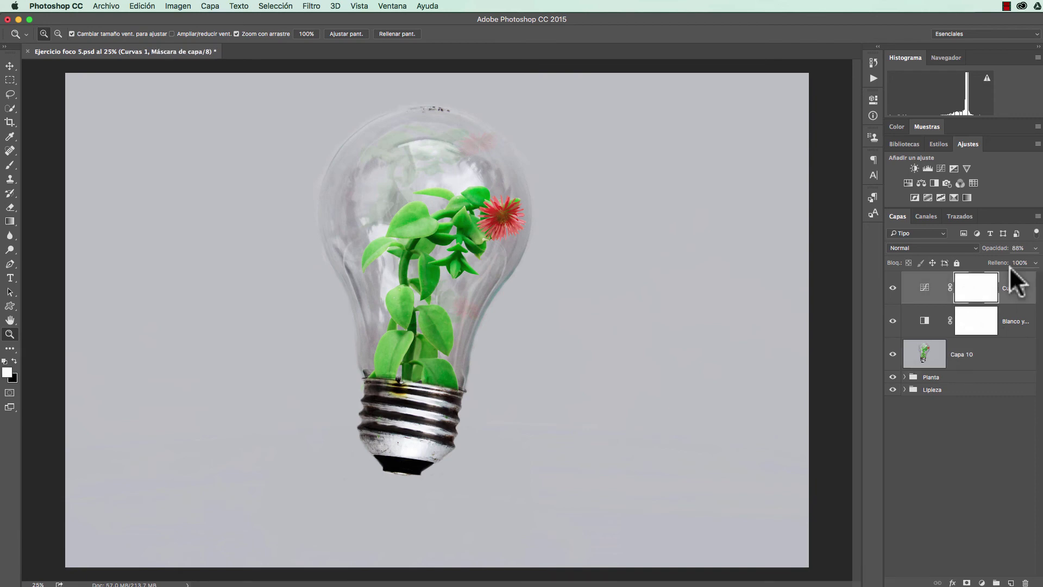
click(1034, 249)
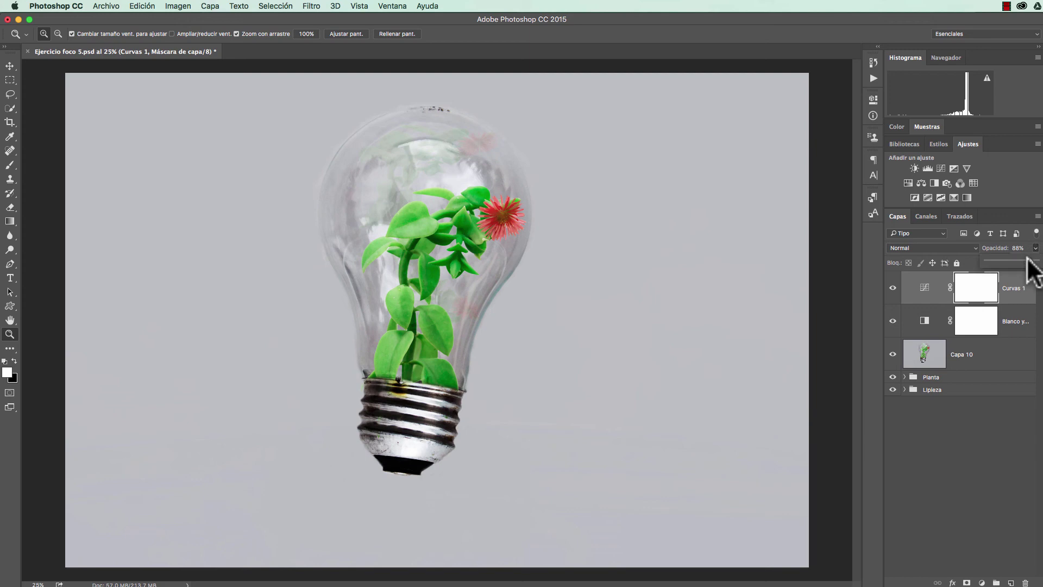
drag(1027, 260, 978, 261)
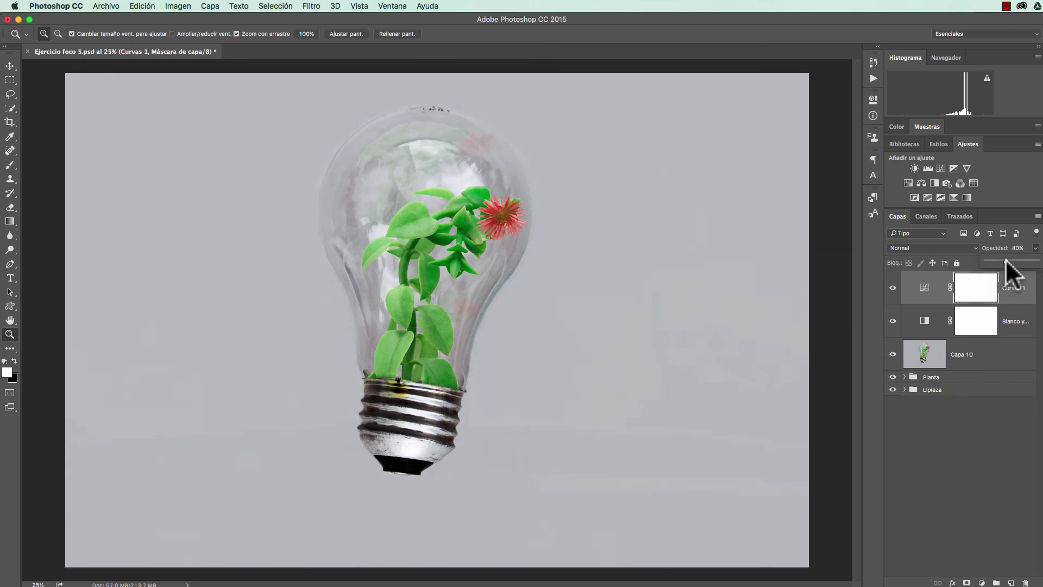
mouse_move(1009, 258)
mouse_down()
mouse_move(979, 259)
mouse_move(1038, 261)
mouse_move(979, 256)
mouse_move(990, 256)
mouse_up()
Step: Set Blanco y negro 1 to 43% opacity, then hide and reshow both adjustment layers to compare
click(988, 326)
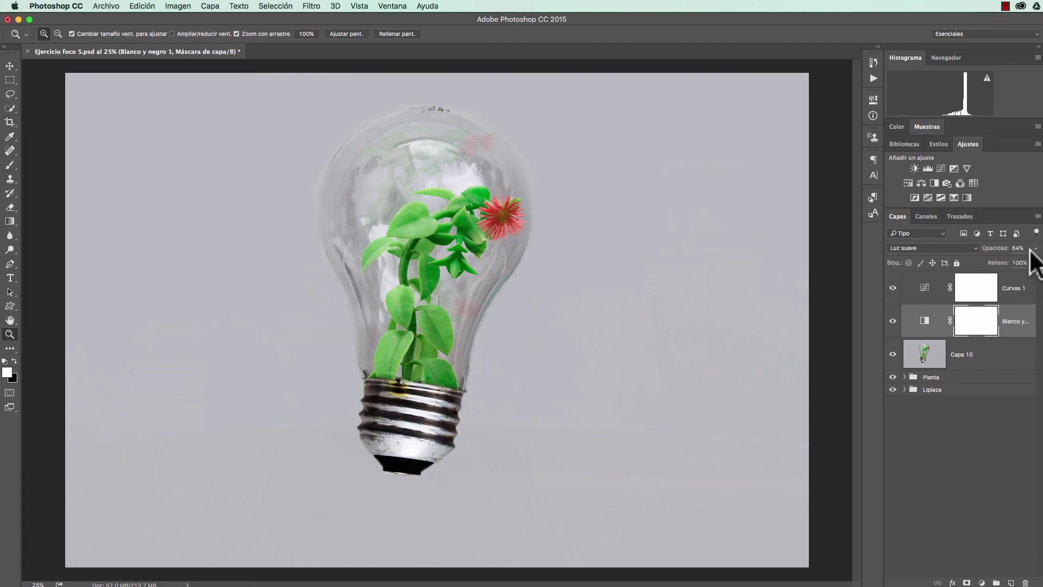
drag(1035, 248, 1007, 259)
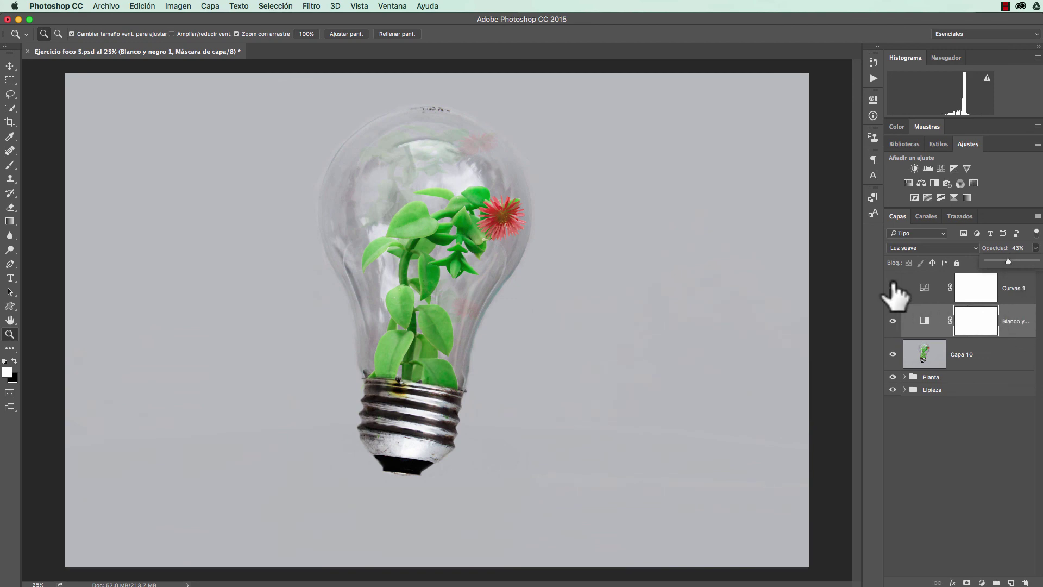
drag(892, 288, 892, 321)
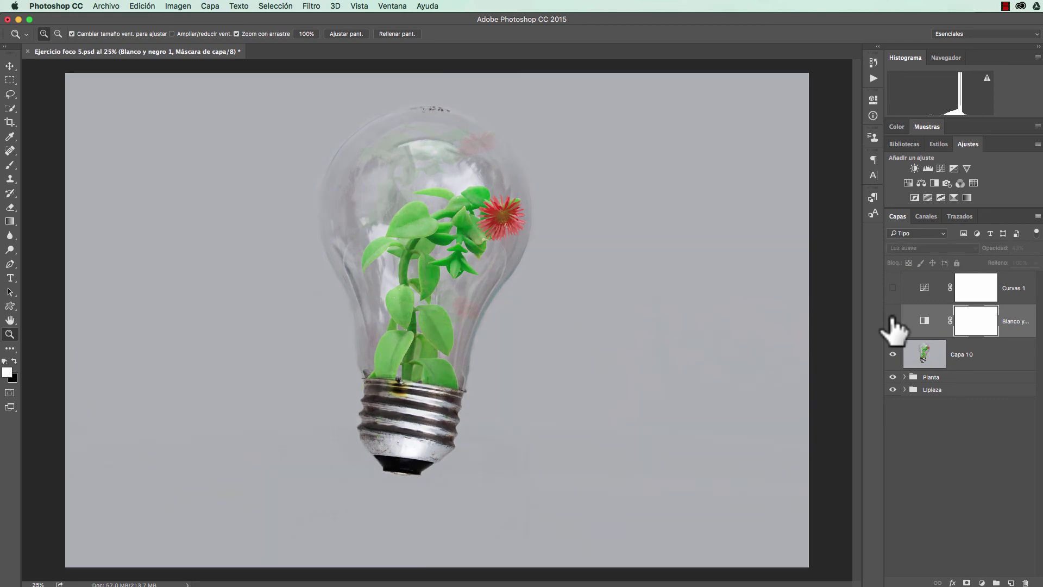
click(892, 321)
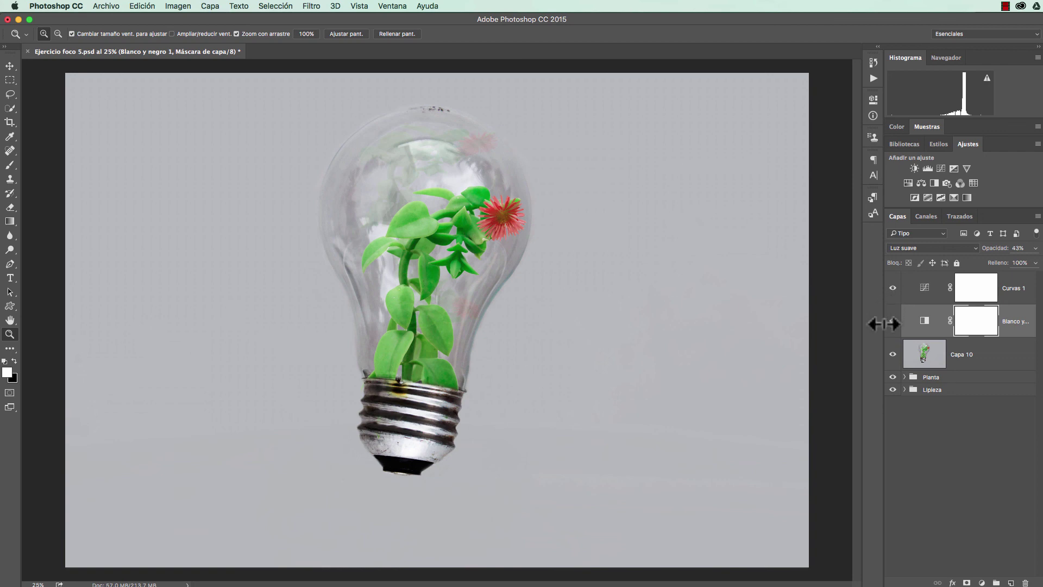
click(905, 390)
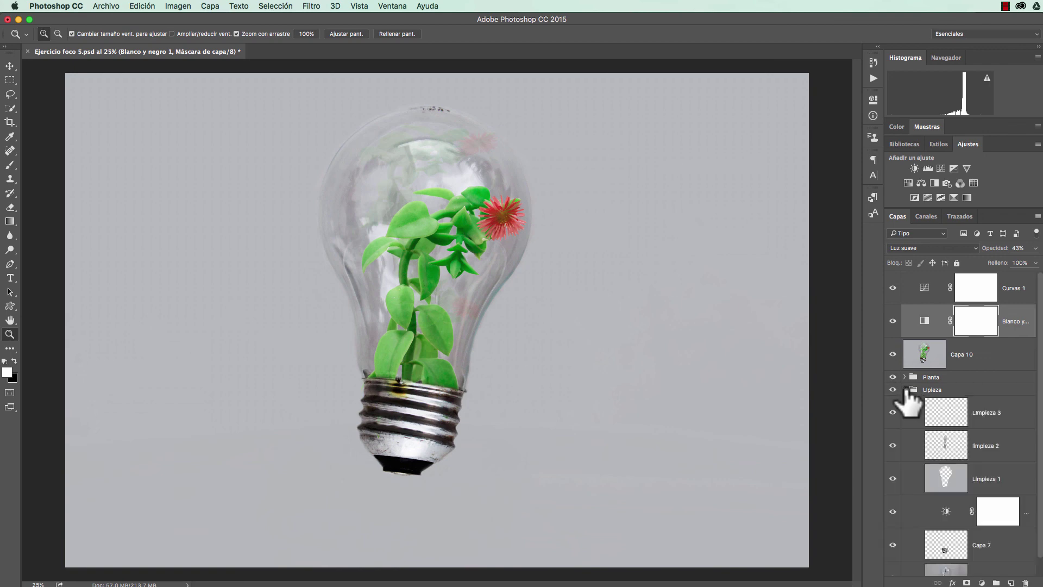
scroll(926, 426, down, 1)
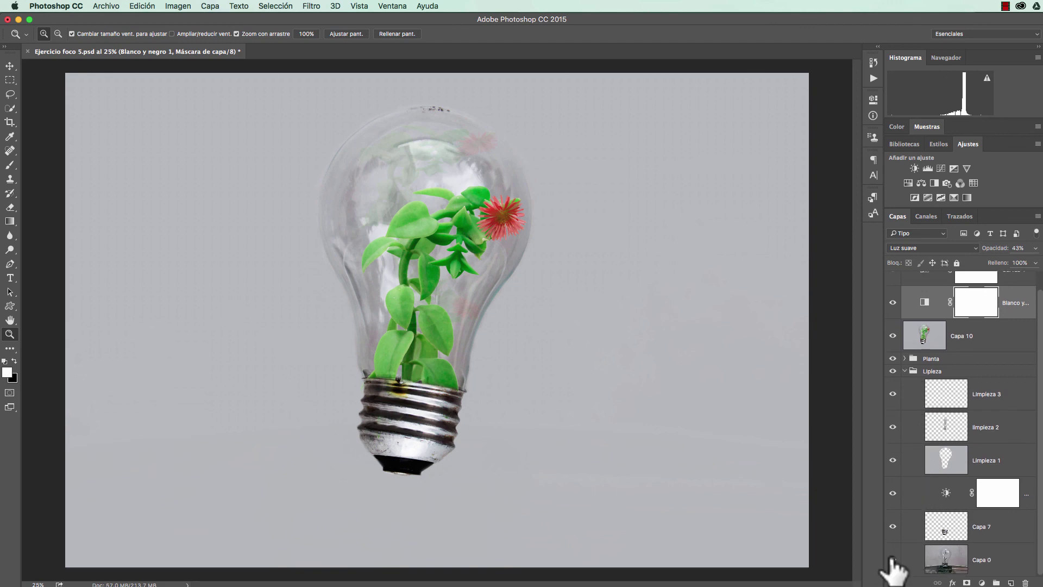
key(alt)
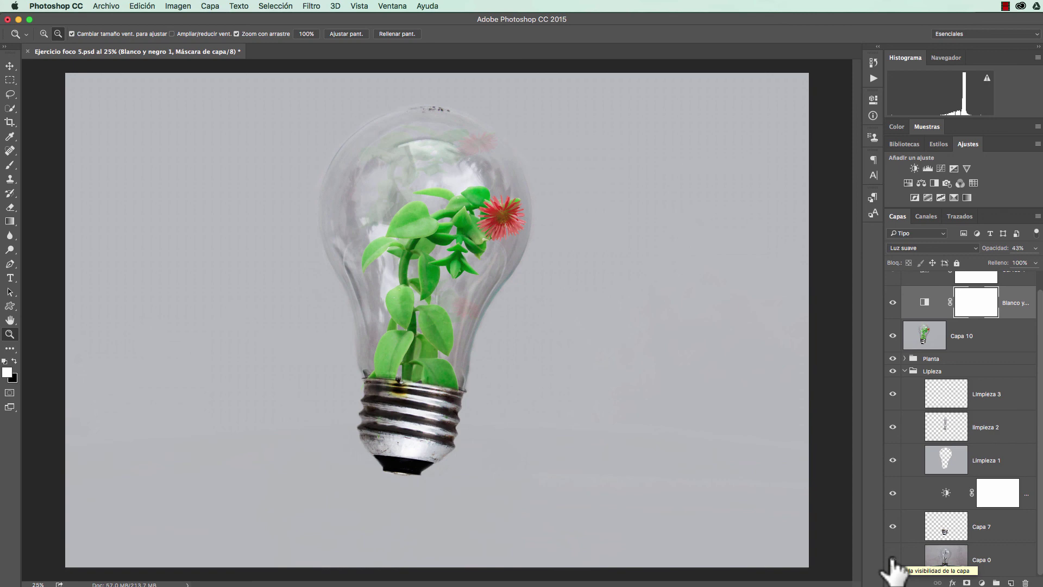
alt+click(892, 559)
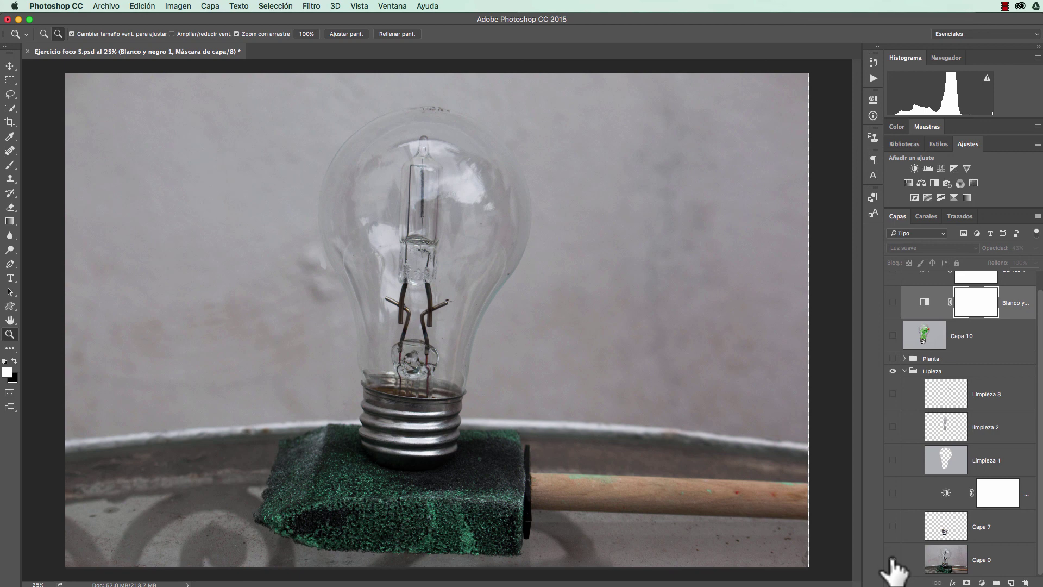
alt+click(892, 559)
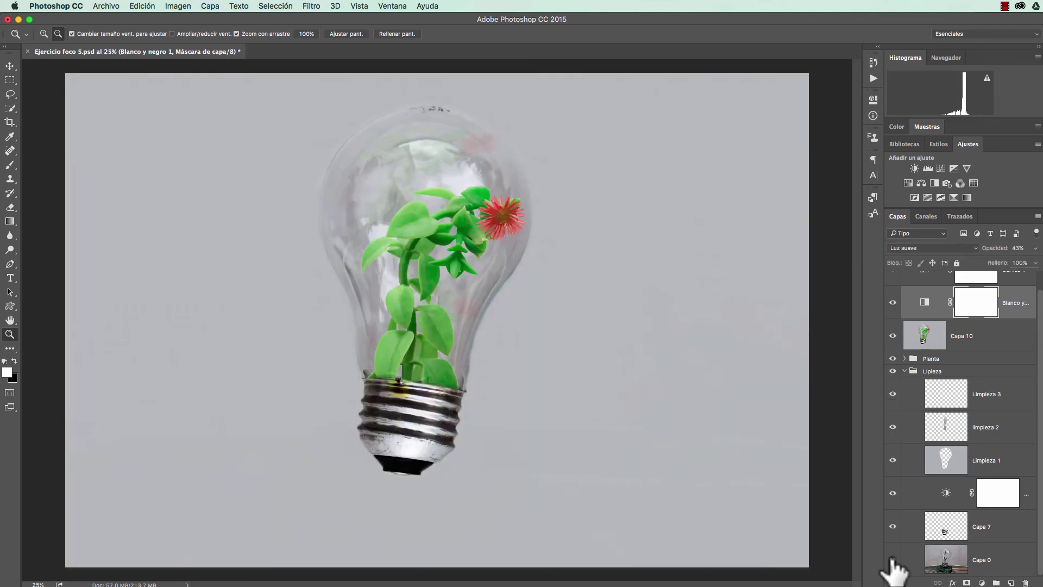
key(alt)
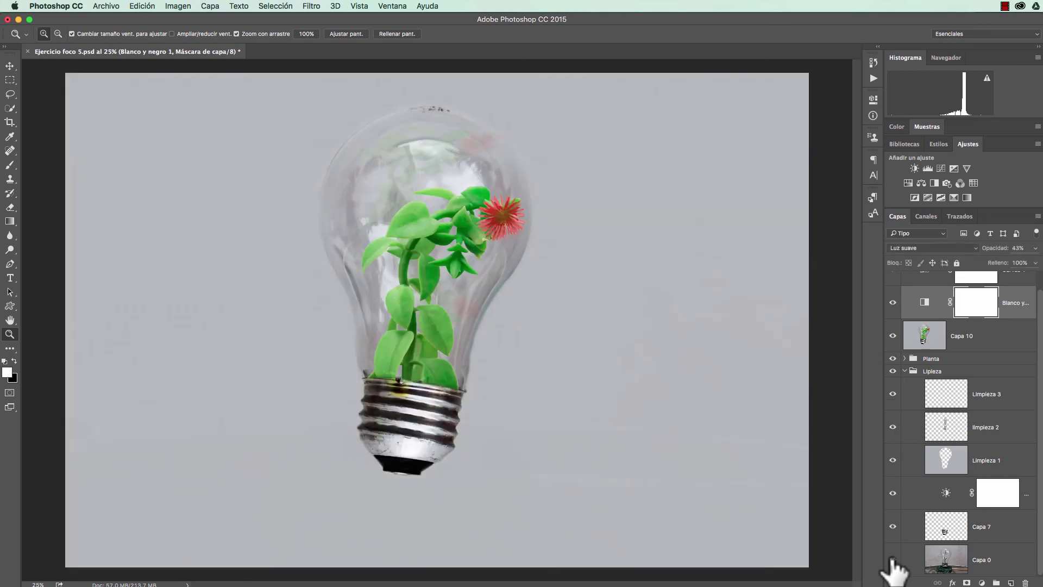